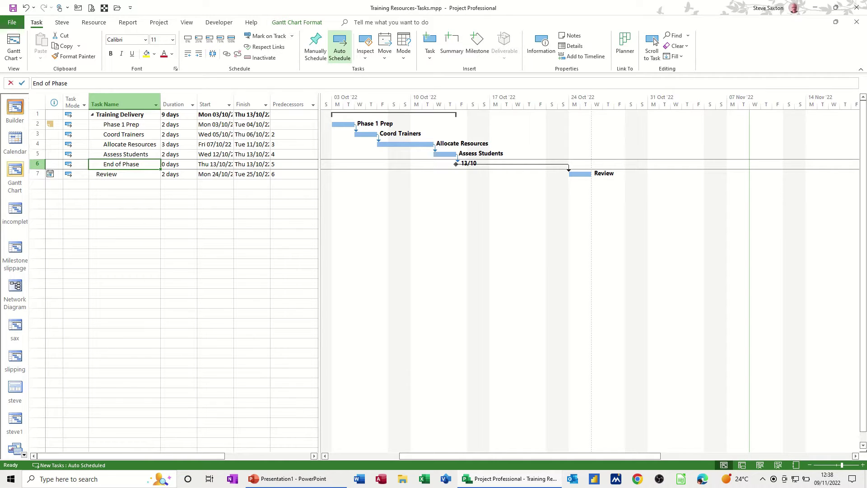
Leave the Gantt Chart for the empty sax view and scroll the View Bar down.
right_click(10, 319)
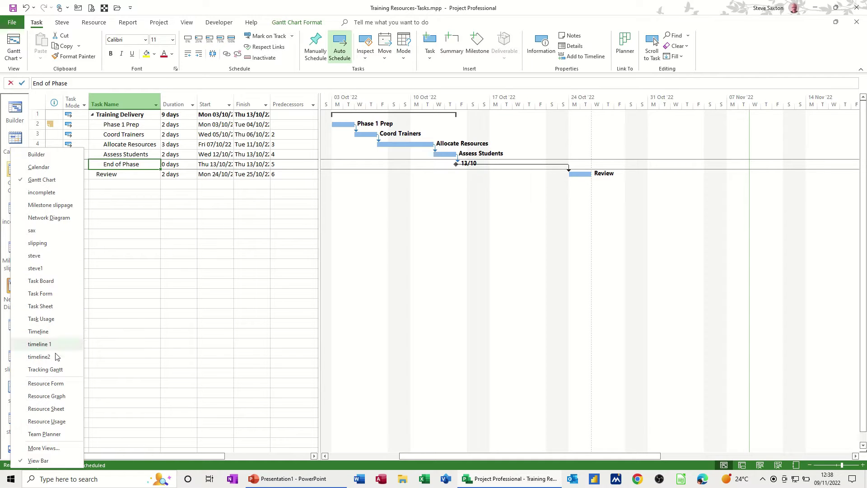
click(128, 326)
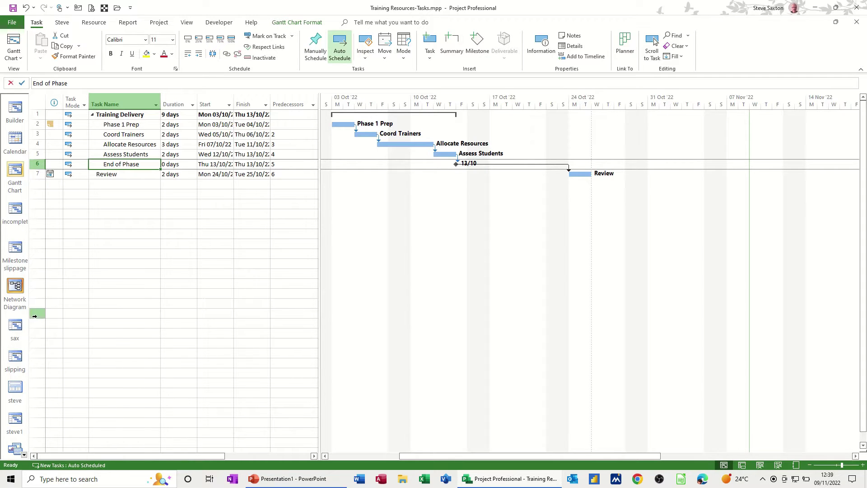
click(20, 325)
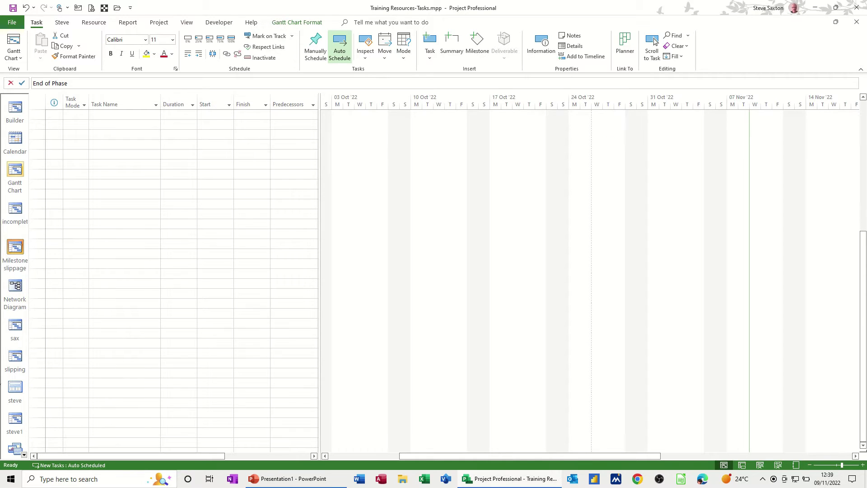
click(24, 455)
click(24, 455)
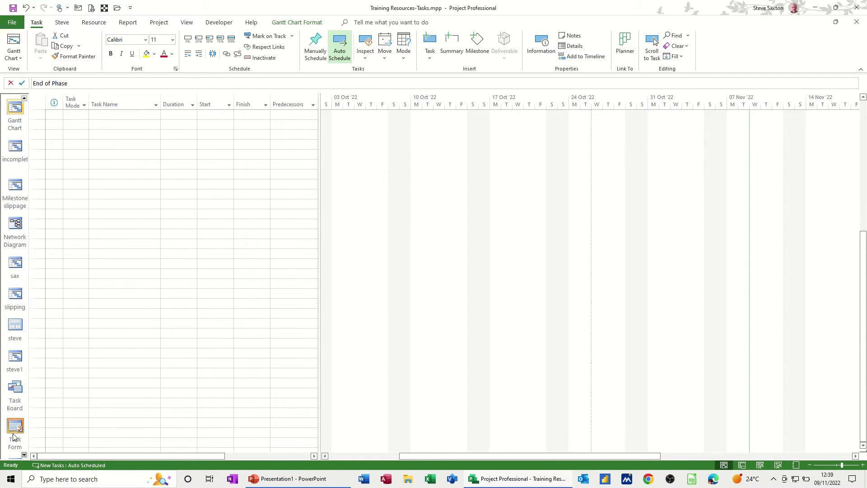
Open Task Form, step back through tasks to Training Delivery, then forward to Assess Students.
click(13, 436)
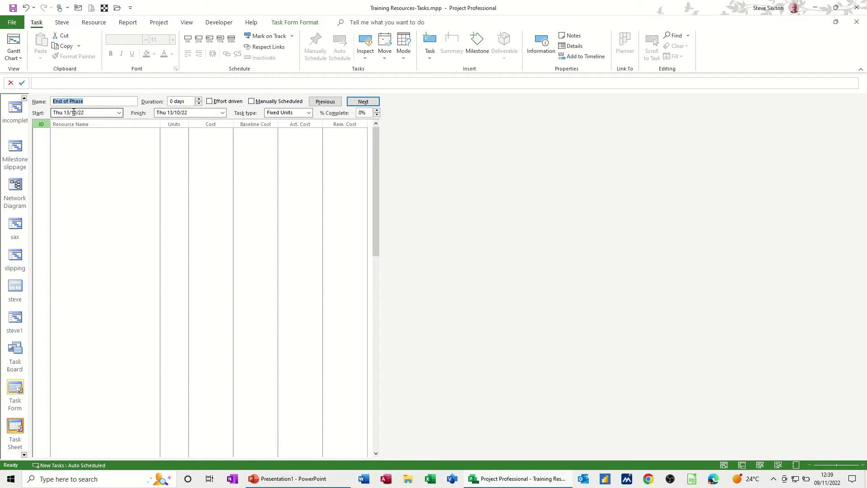
click(320, 102)
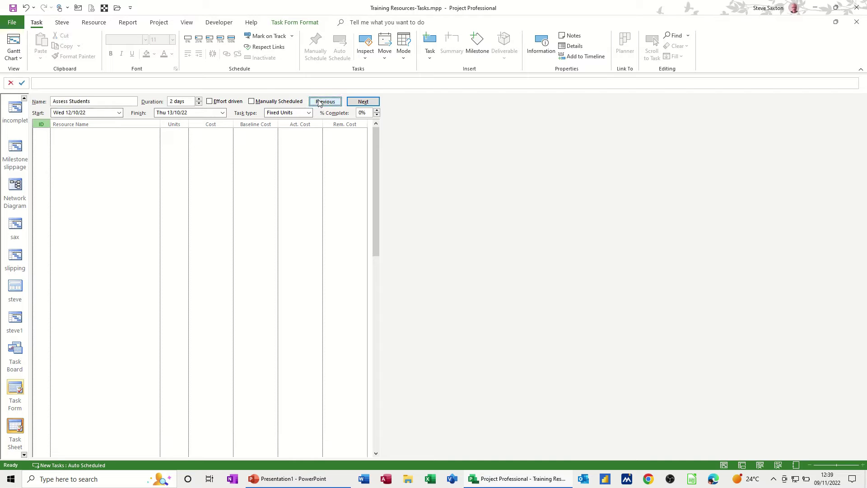
click(319, 102)
click(319, 102)
click(319, 102)
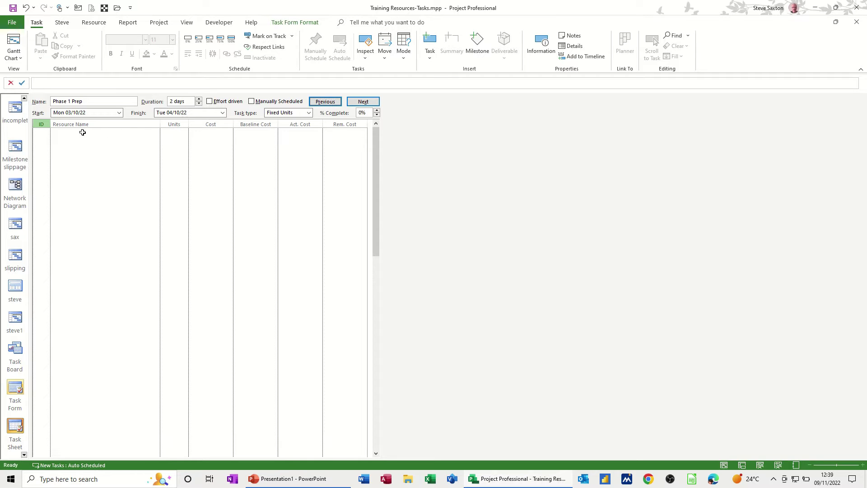
key(Return)
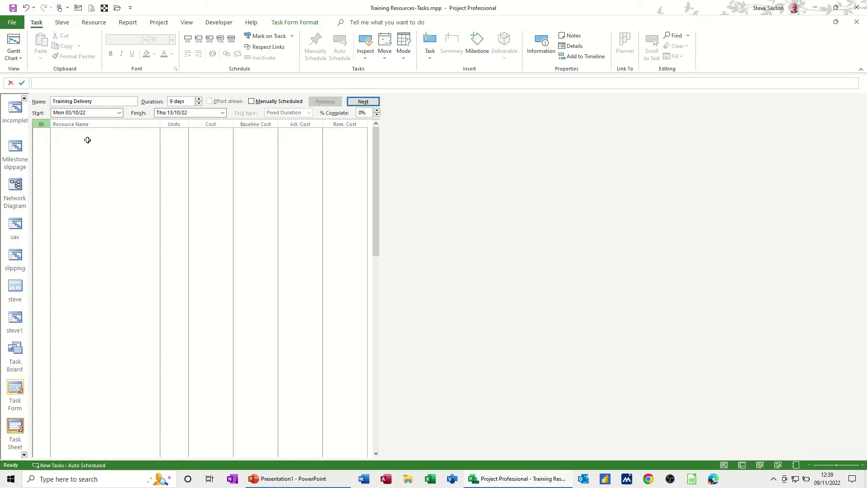
key(Return)
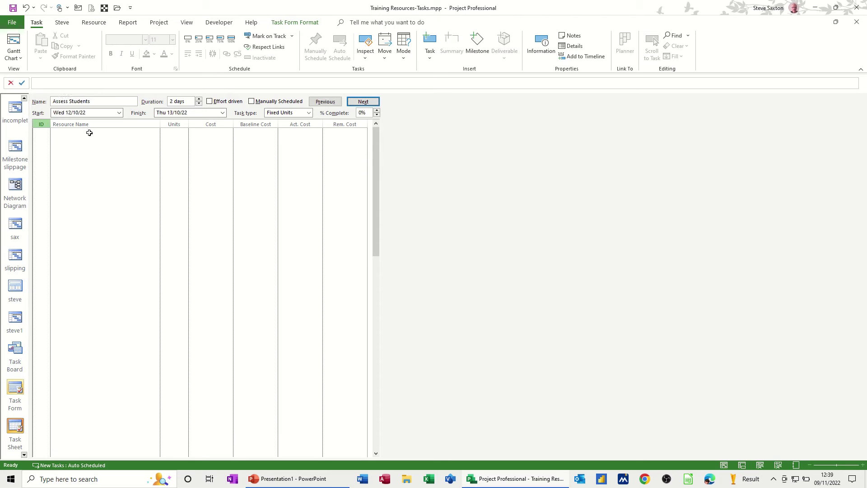
In the Resource Sheet, enter two new resource names below the existing resource.
click(778, 465)
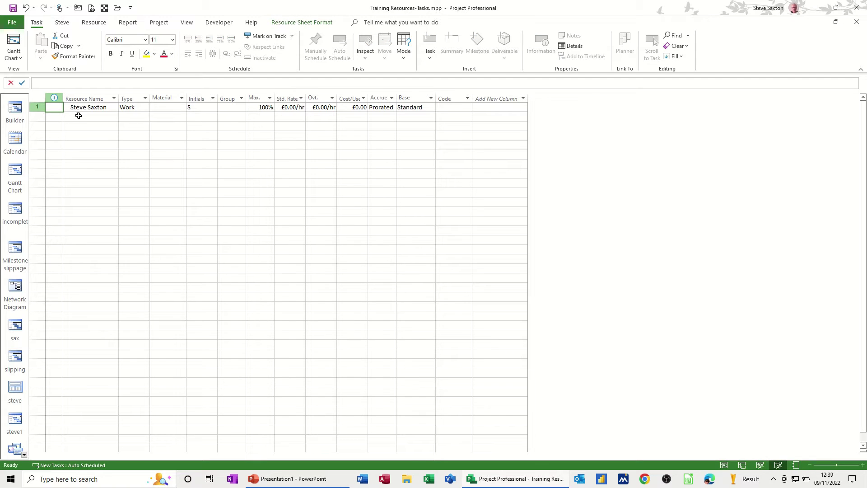
click(100, 116)
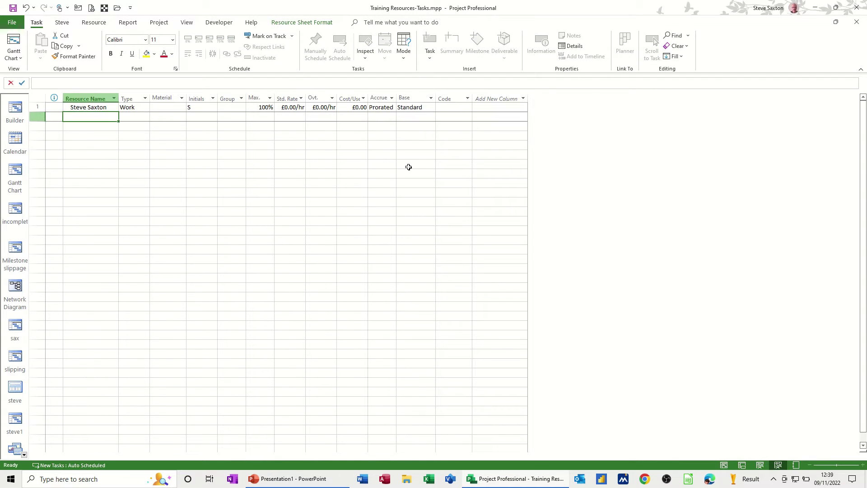
text(Bob)
key(Return)
text(B)
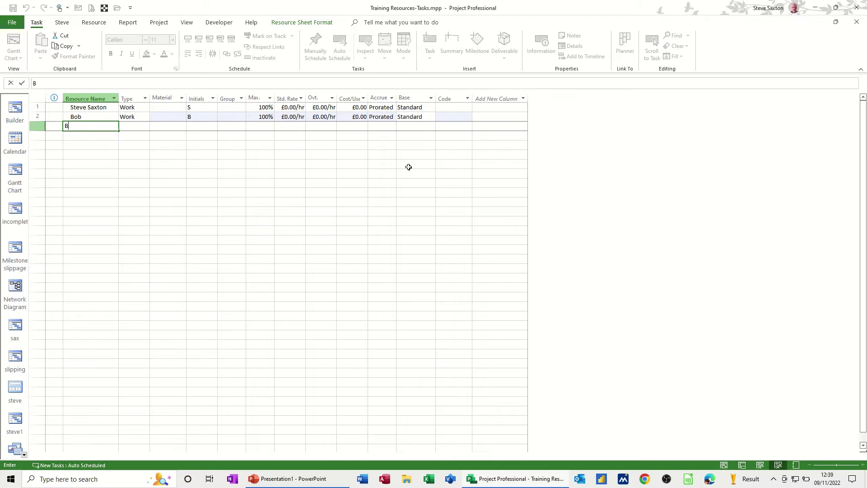
text(ill)
Give the first resource £10.00/hr standard and £20.00/hr overtime rates, then fill both down.
click(291, 109)
text(10)
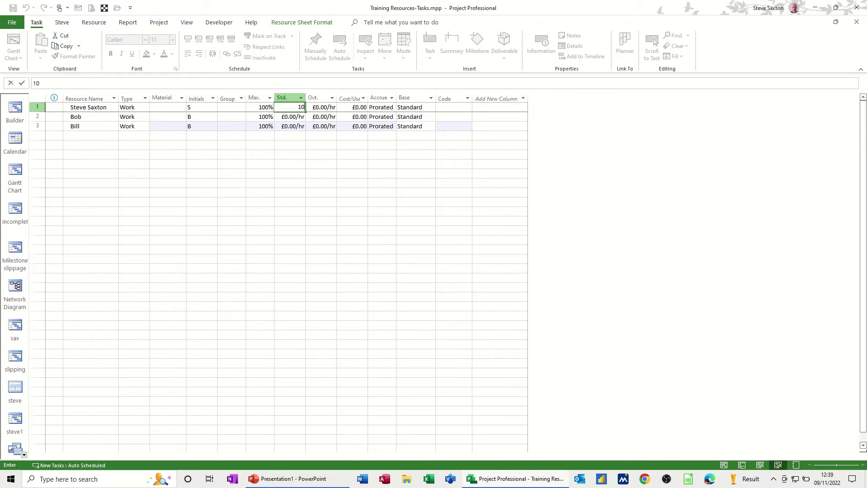
click(321, 107)
text(2)
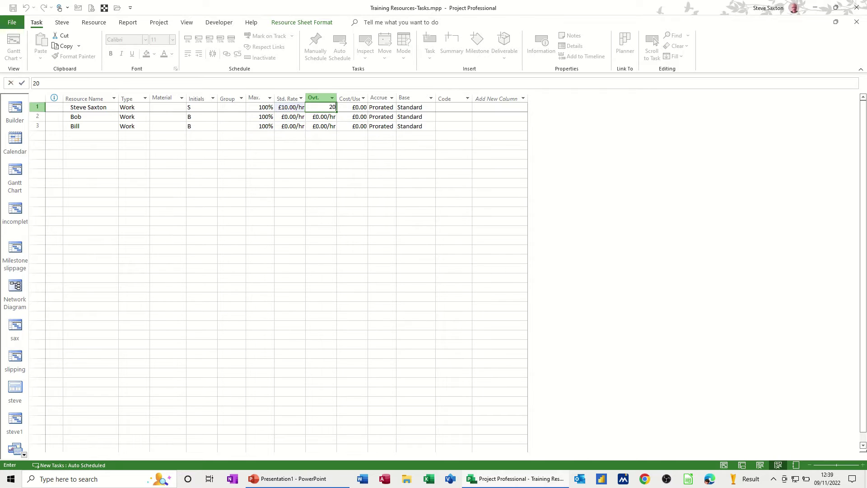
text(0)
click(312, 145)
drag(290, 109, 337, 126)
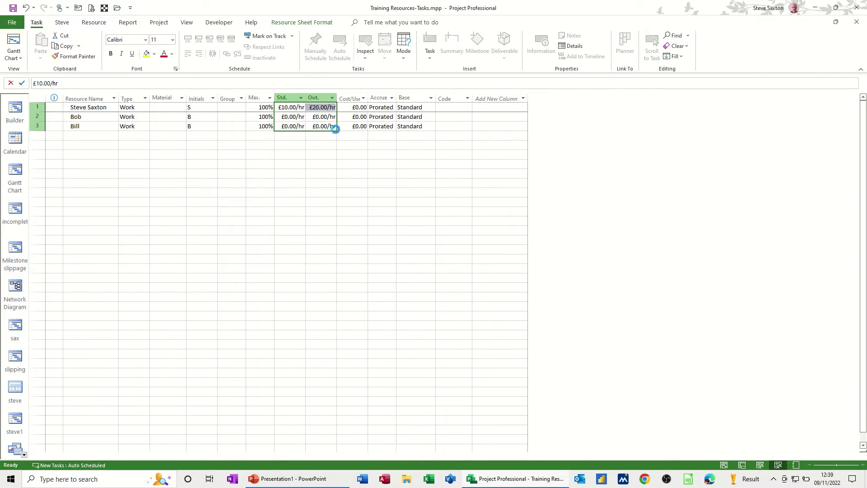
click(202, 154)
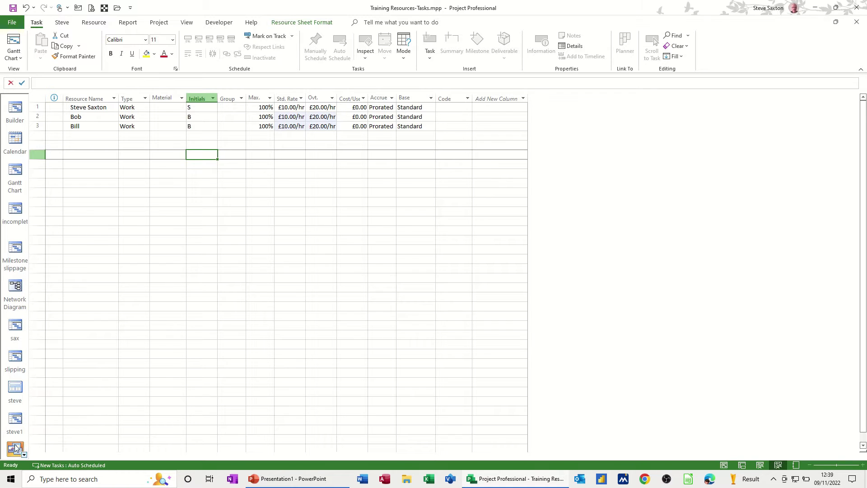
scroll(19, 454, down, 1)
click(23, 455)
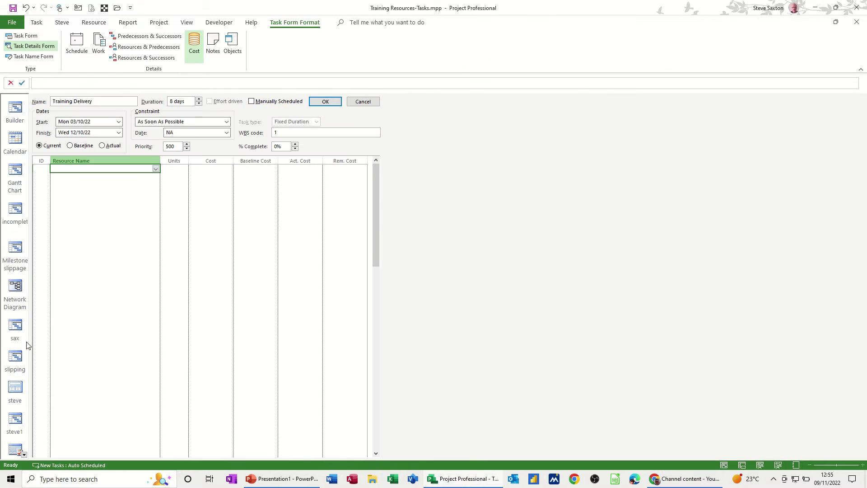
Assign the first three listed resources to Training Delivery via the Resource Name dropdowns.
click(156, 169)
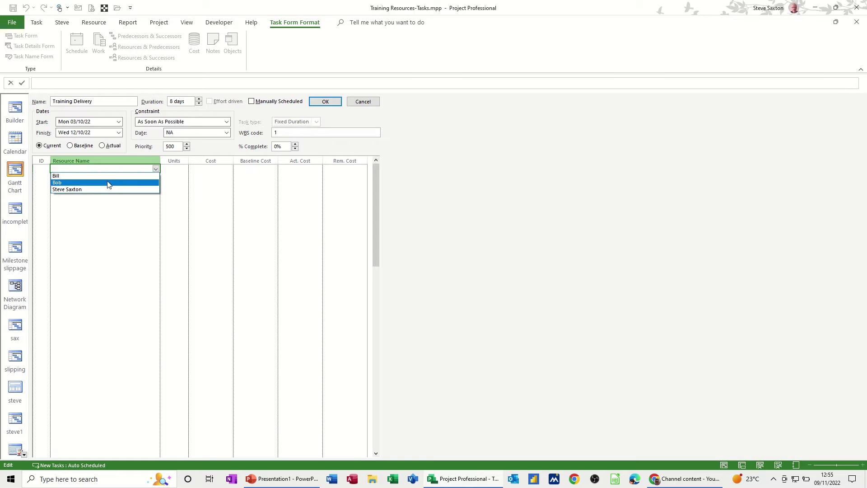
click(107, 178)
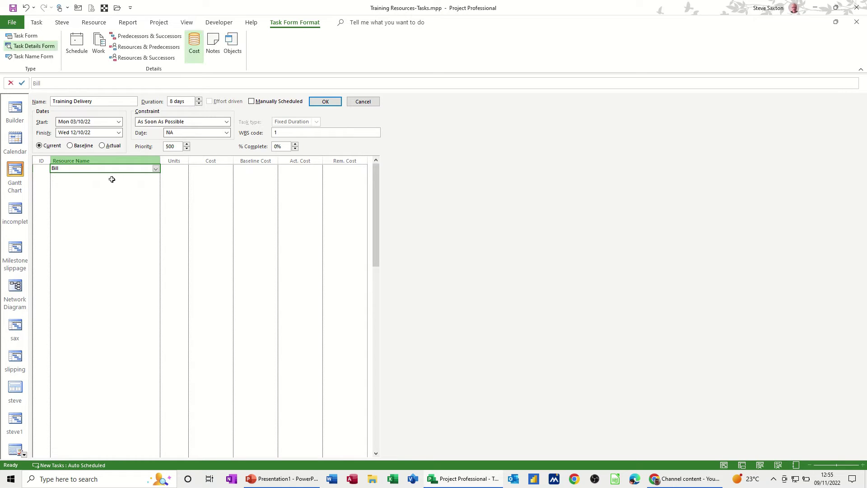
click(110, 177)
click(155, 177)
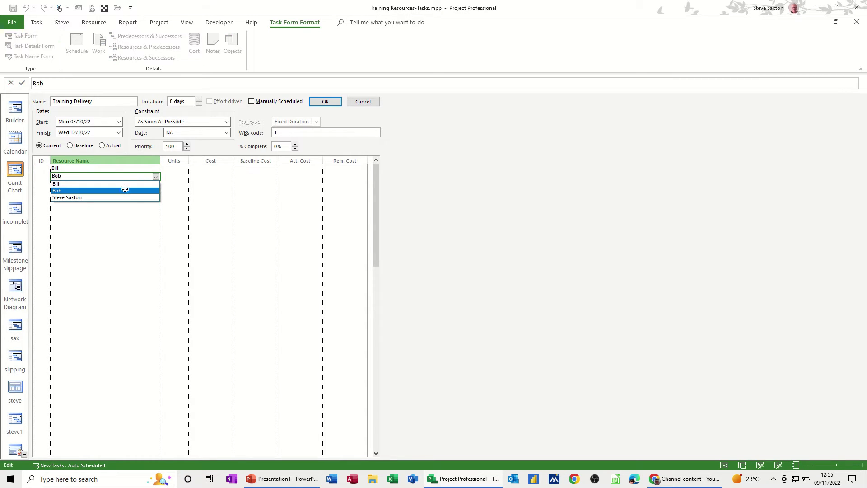
click(125, 187)
click(131, 183)
click(153, 185)
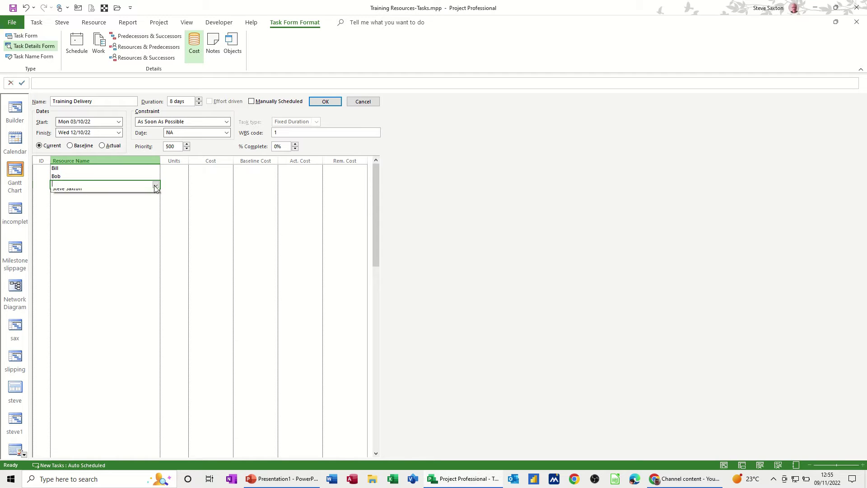
click(128, 204)
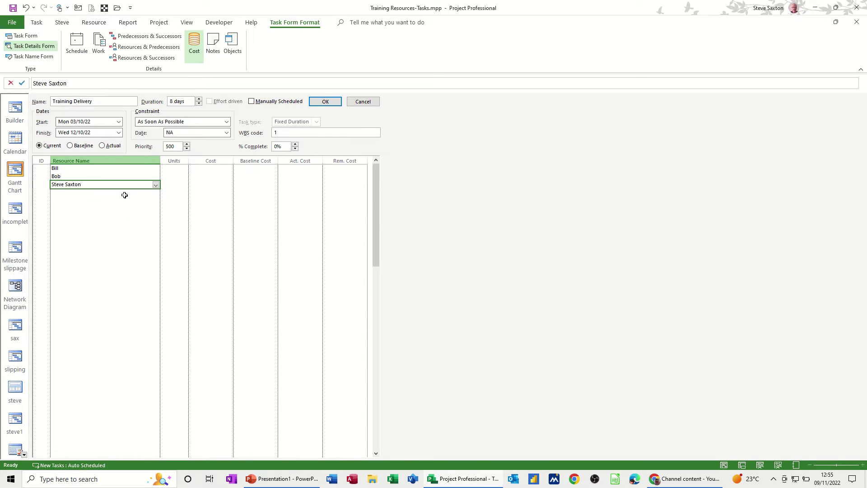
click(125, 195)
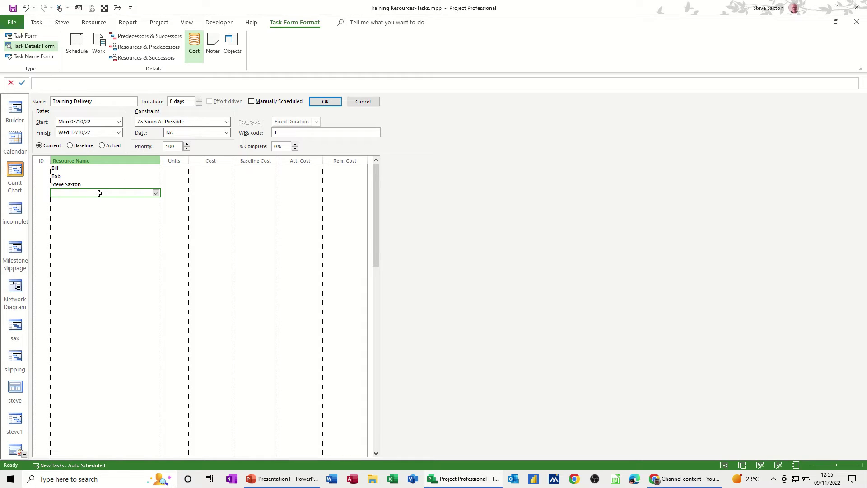
Add a newly typed fourth resource to the task and check it in the Resource Sheet.
text(John)
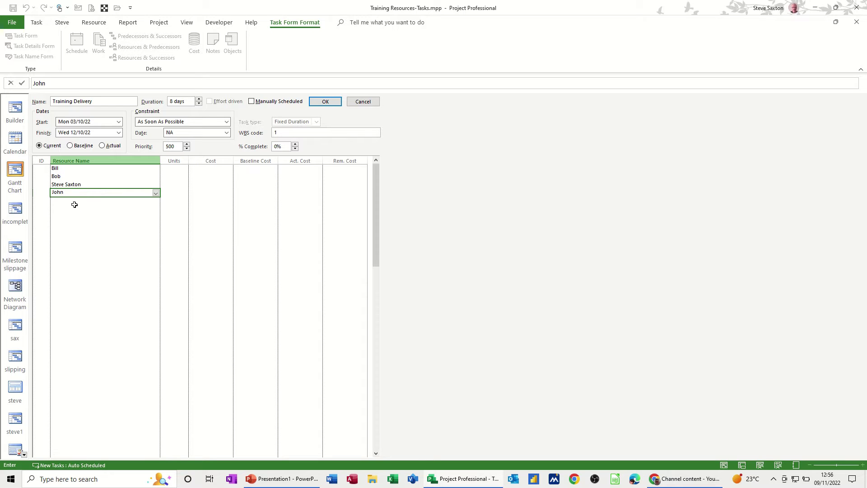
key(Return)
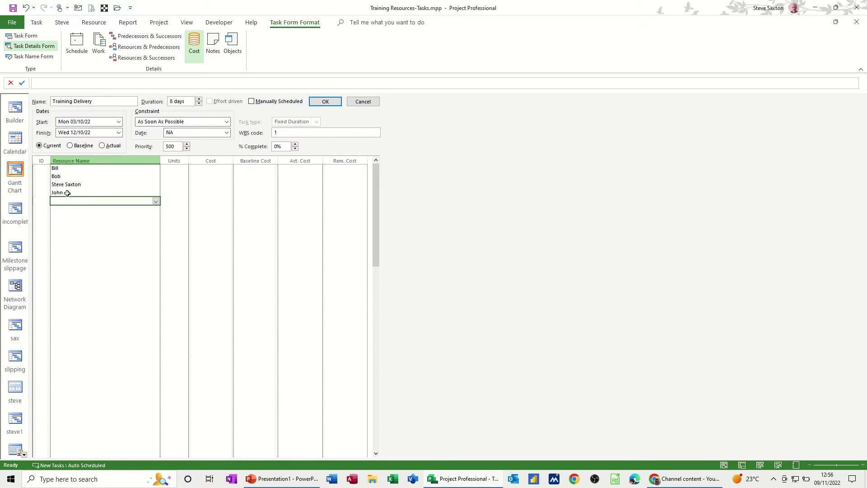
click(780, 465)
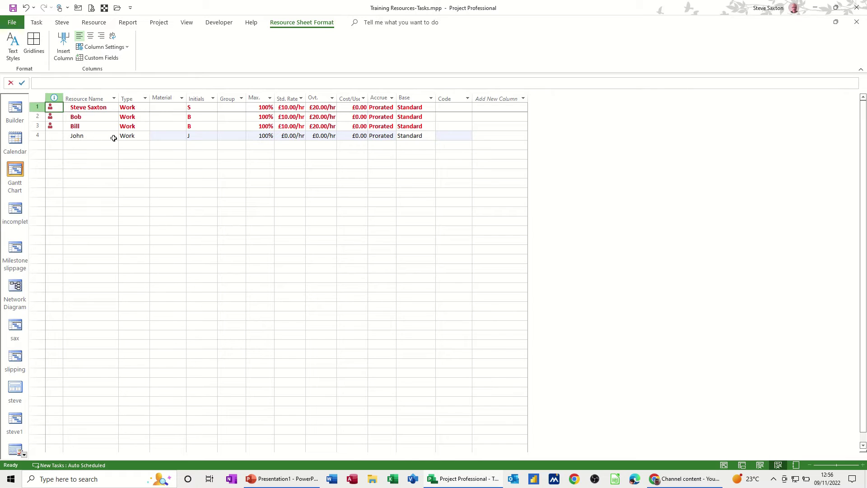
drag(89, 140, 99, 231)
click(84, 135)
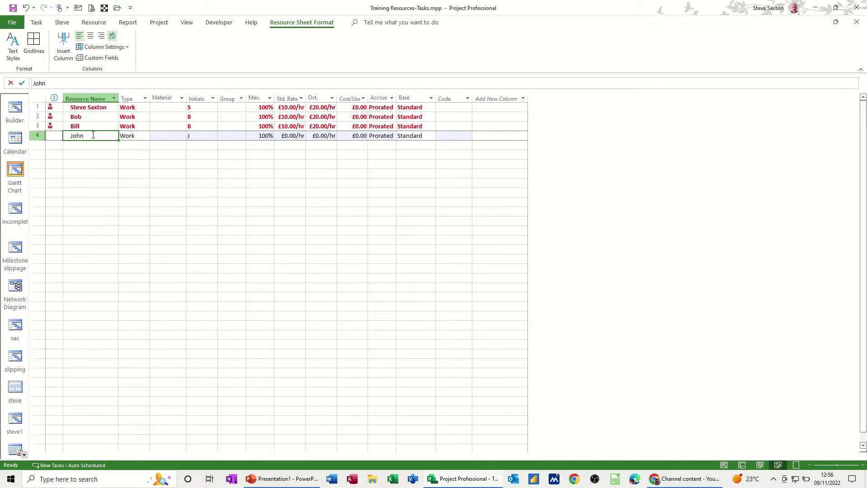
click(83, 145)
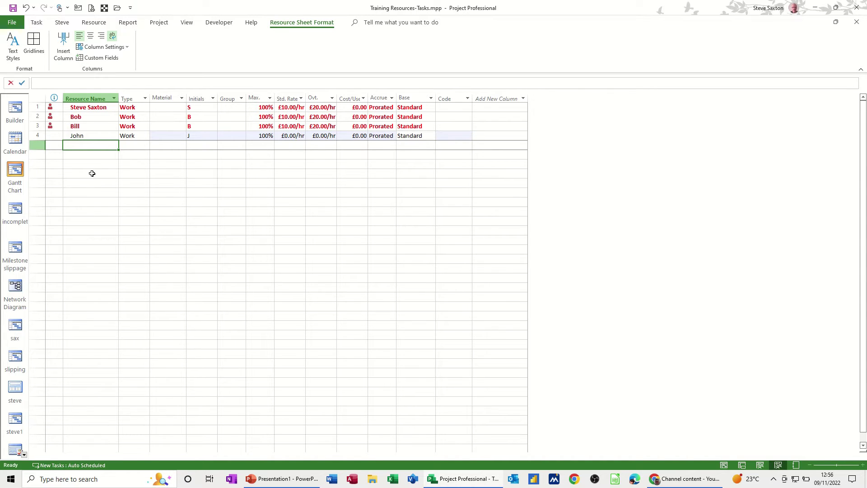
click(15, 171)
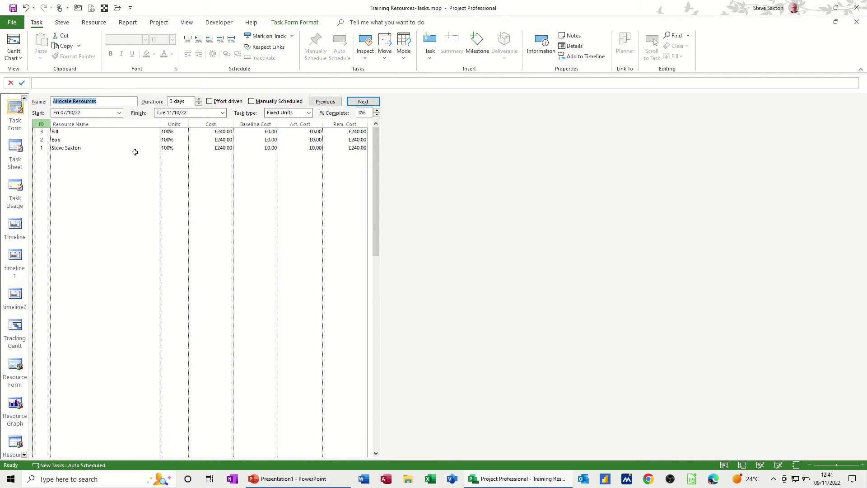
Select an assigned resource of Allocate Resources and choose the Task Details Form layout.
click(120, 149)
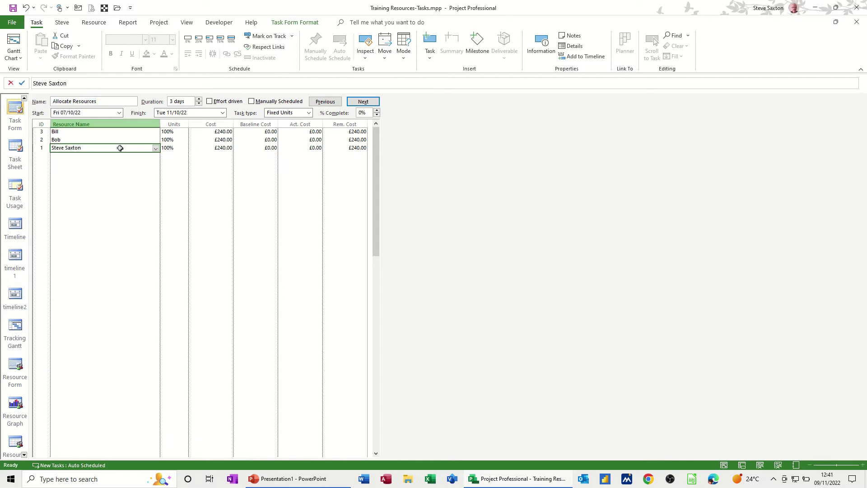
click(289, 24)
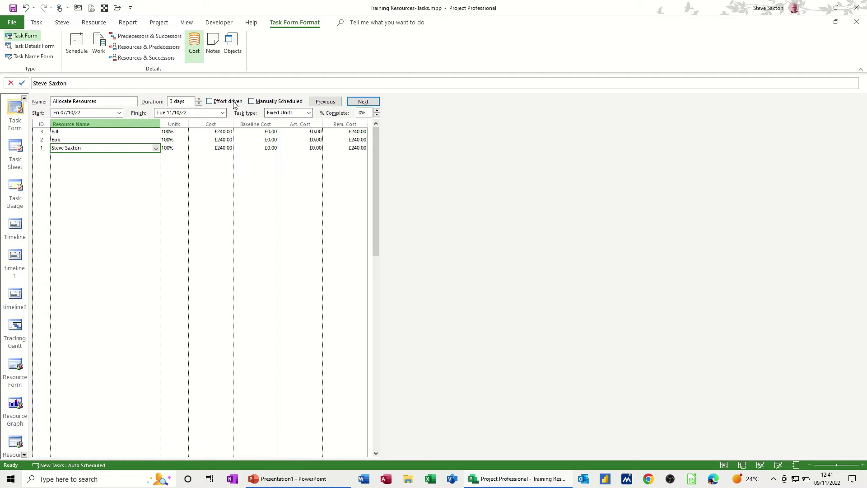
click(32, 47)
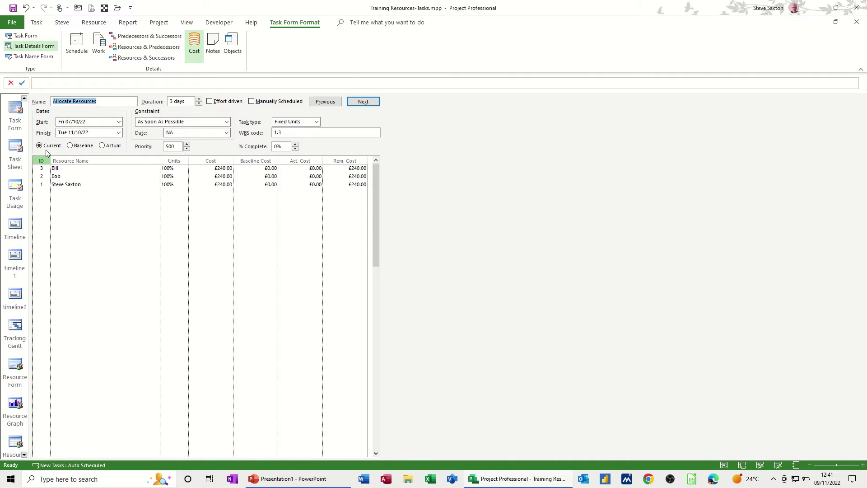
Toggle dates through Baseline, Actual and Current, try Task Name Form, then return to Task Details Form.
click(70, 146)
click(103, 146)
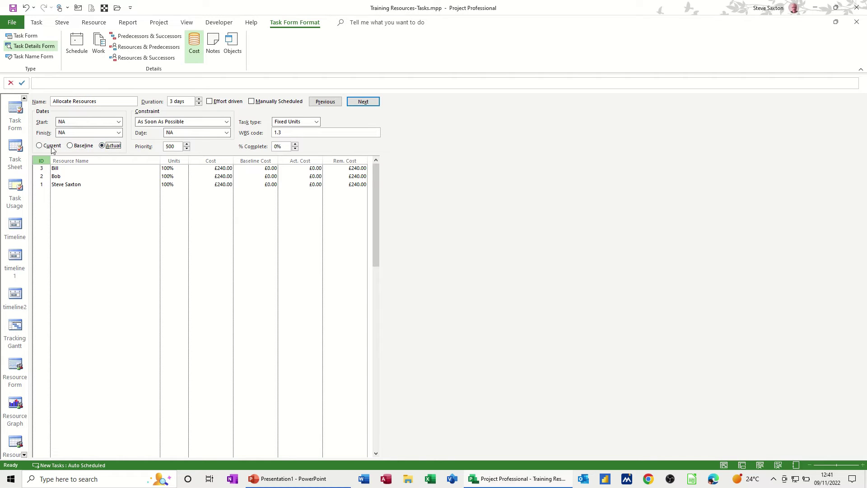
click(41, 146)
click(35, 56)
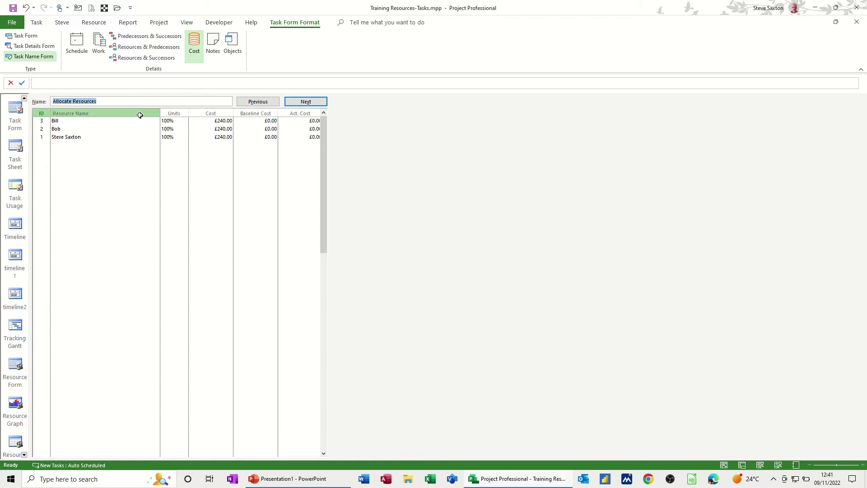
click(22, 47)
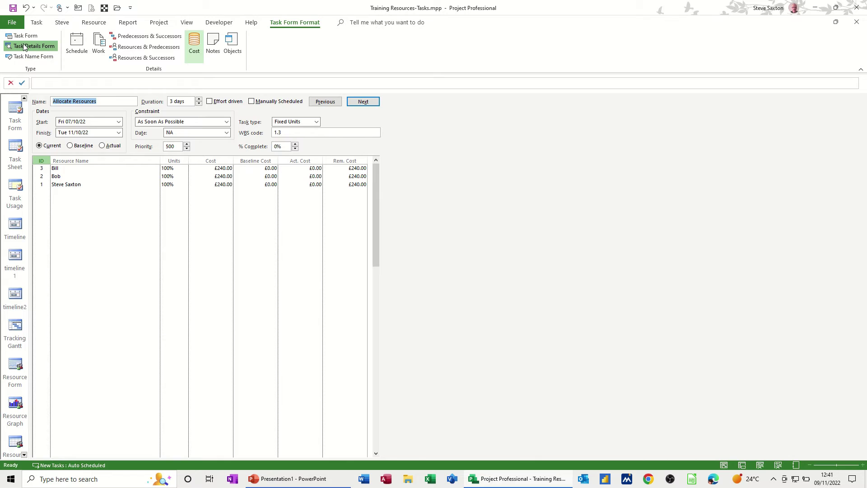
Cycle the form's details through Schedule, Work and Predecessors & Successors, ending on Resources & Successors.
click(75, 51)
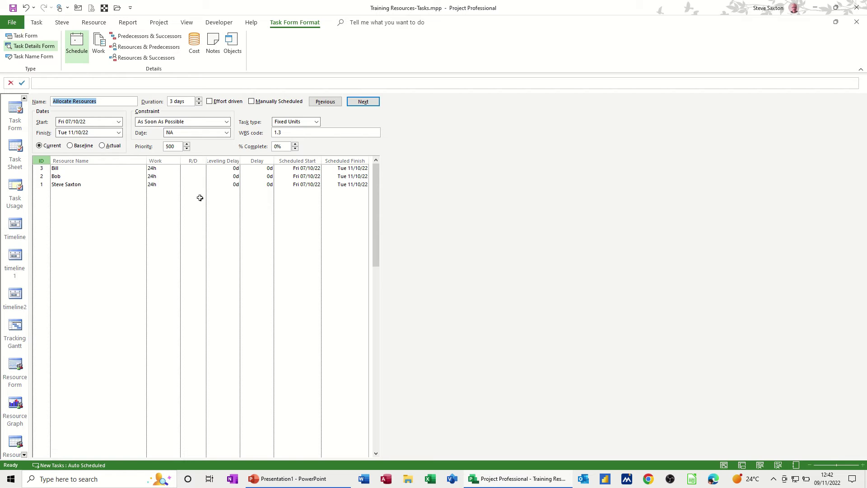
click(100, 49)
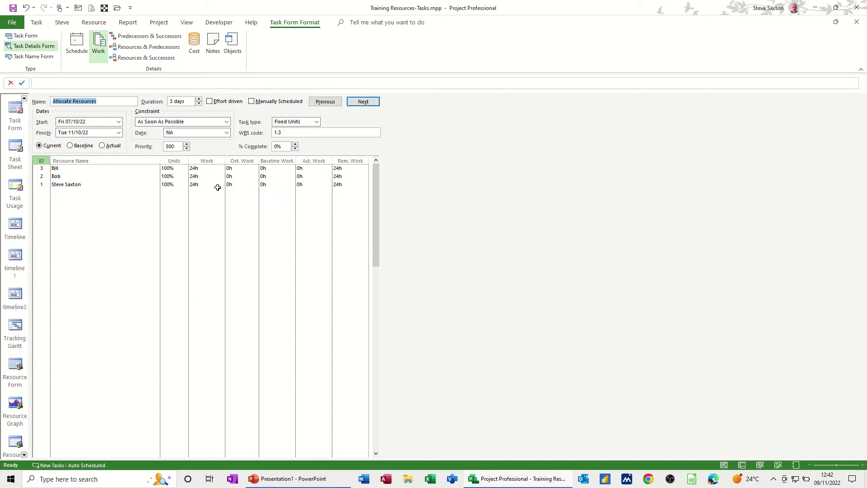
click(87, 47)
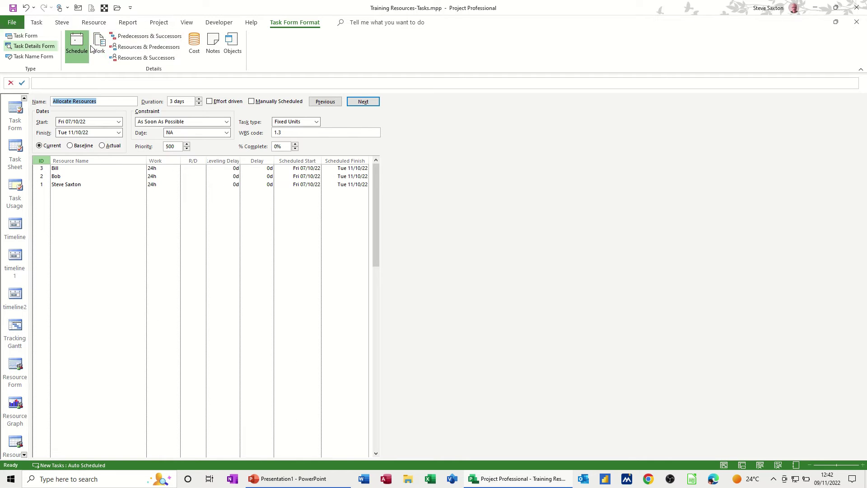
click(134, 42)
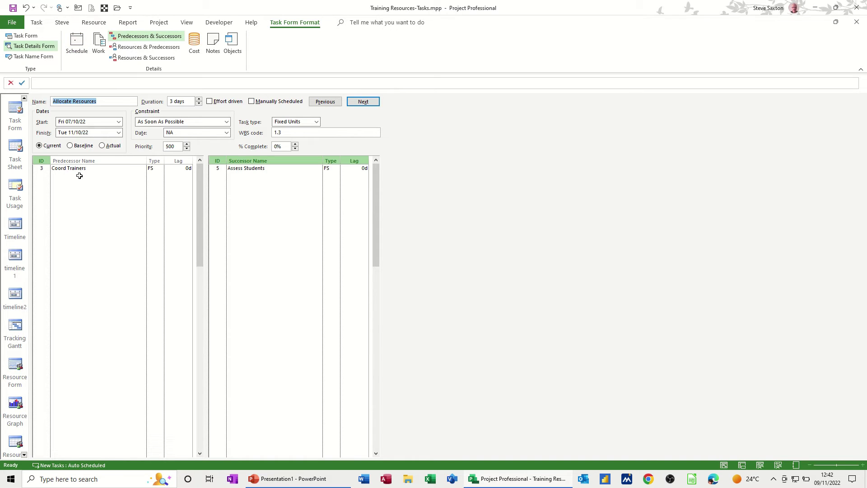
click(140, 53)
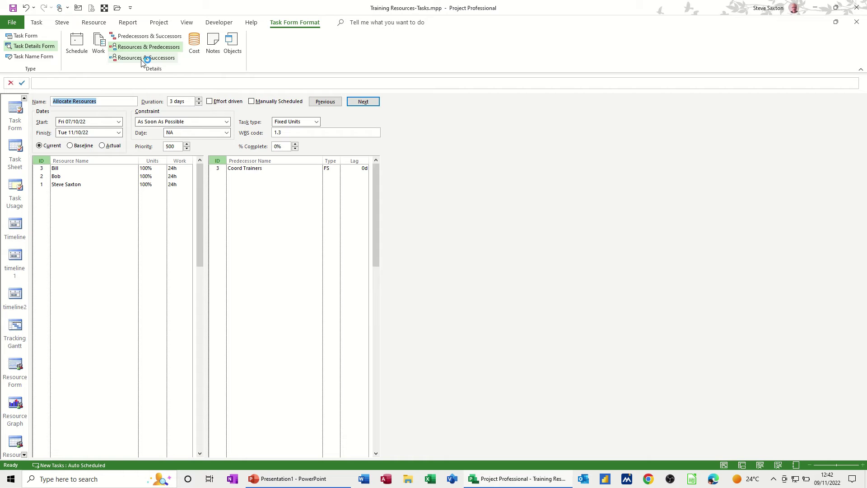
click(141, 59)
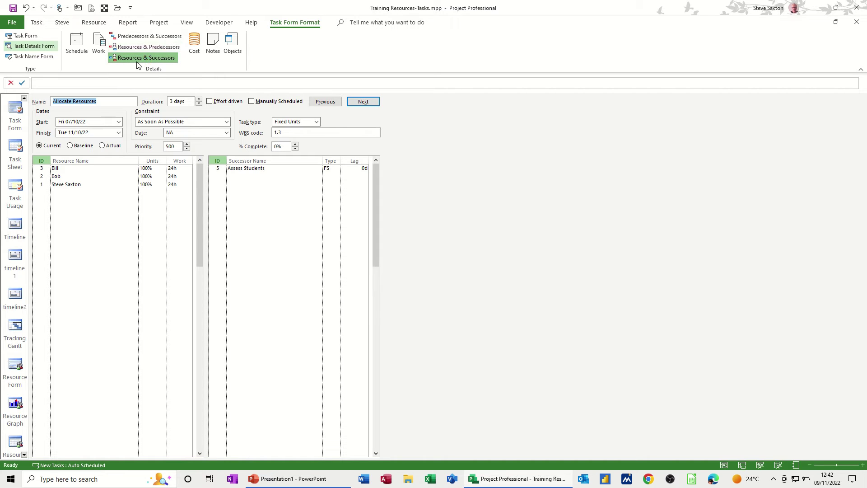
Show Cost then Notes, go back to Phase 1 Prep, and display its embedded Presentation object.
click(195, 46)
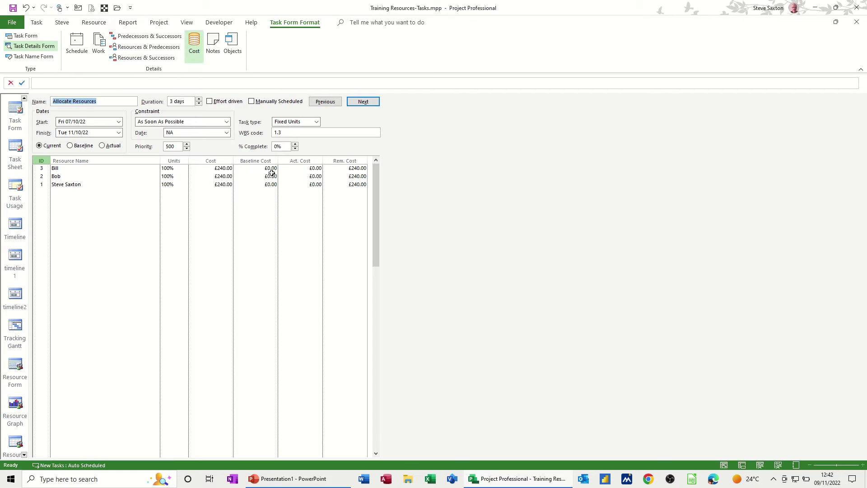
click(213, 45)
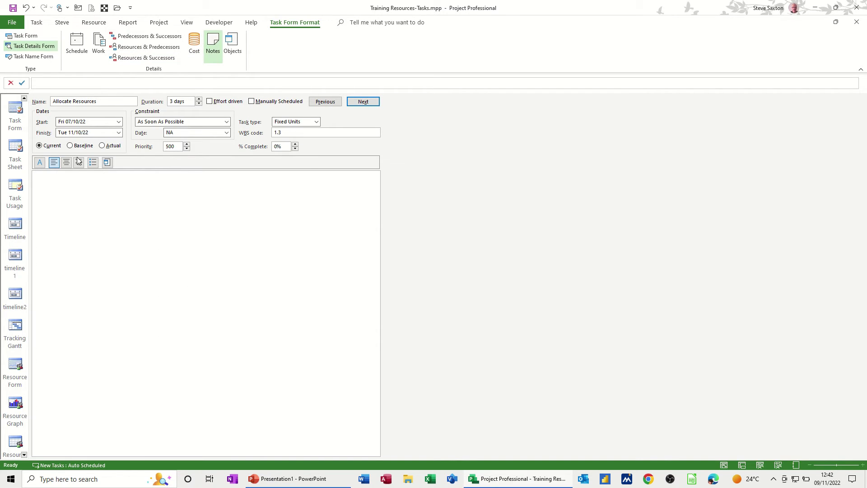
click(323, 102)
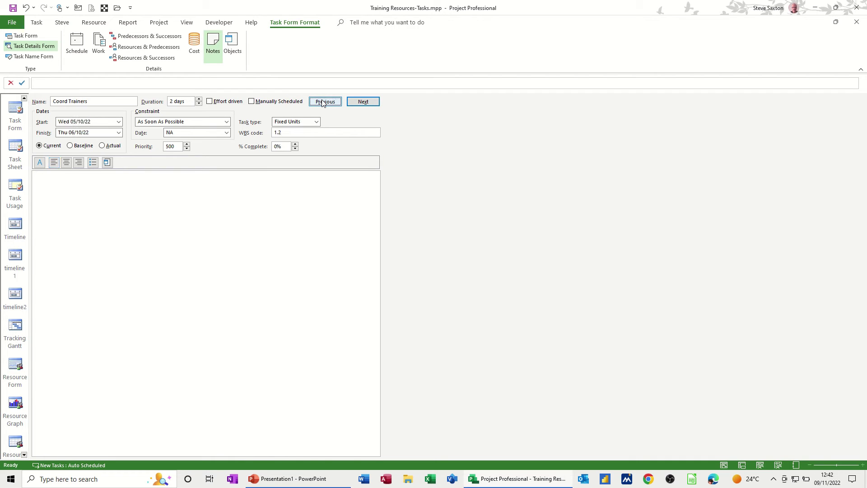
click(323, 102)
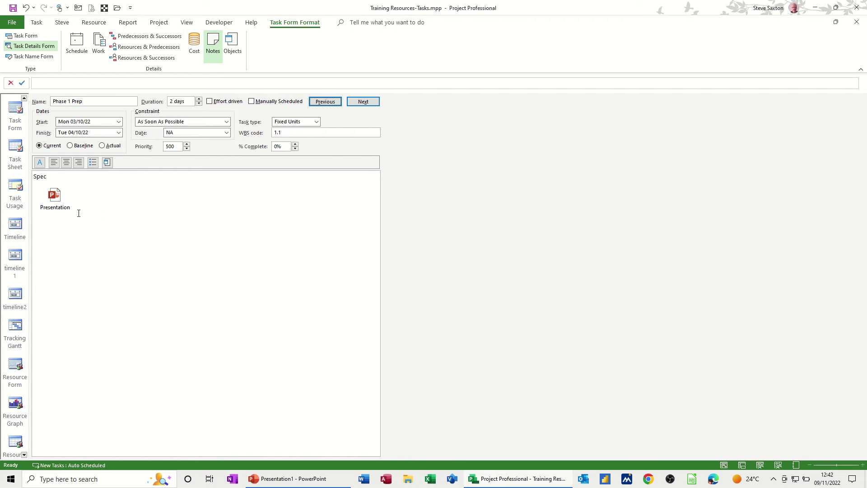
click(62, 188)
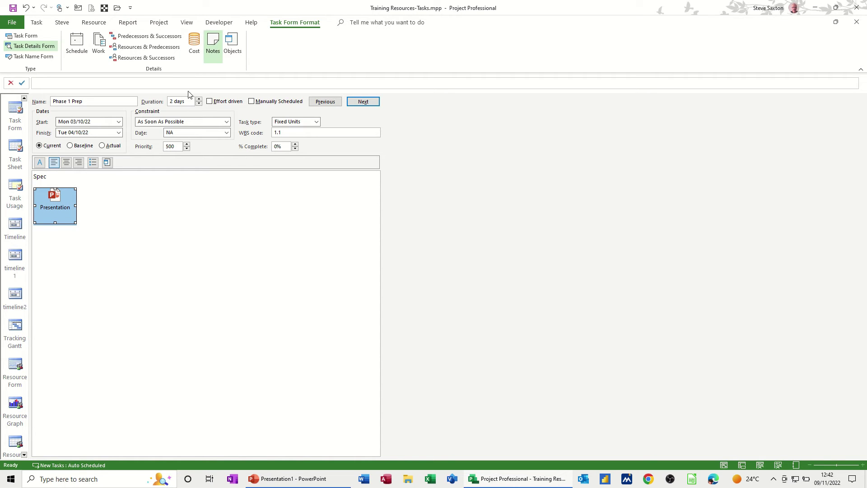
click(233, 45)
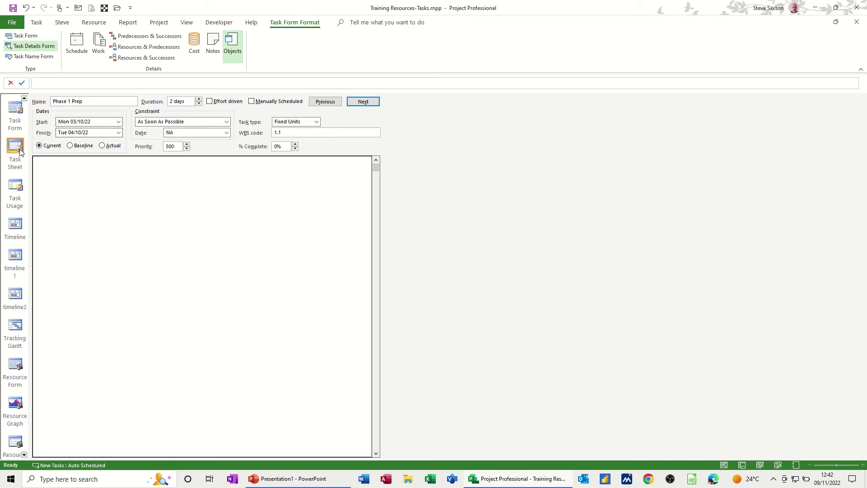
click(37, 23)
Back in the Gantt chart, review Phase 1 Prep's Task Information tabs and Spec note, then cancel.
click(13, 47)
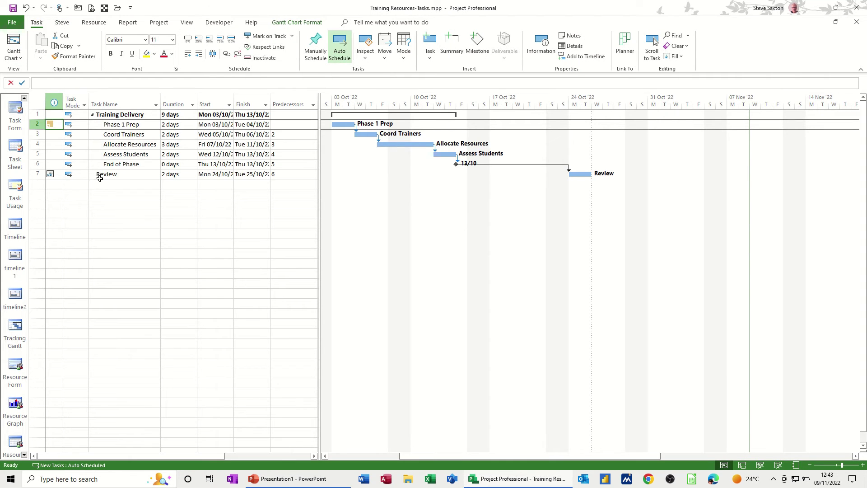
double_click(117, 125)
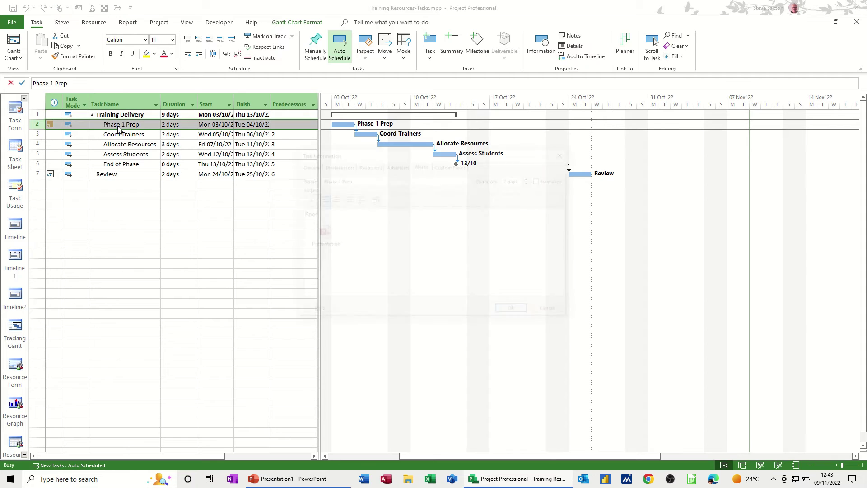
click(314, 164)
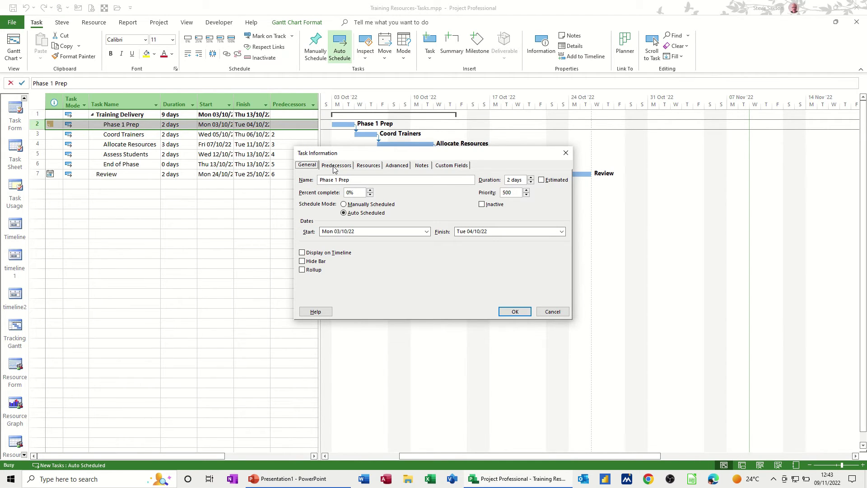
click(335, 167)
click(364, 166)
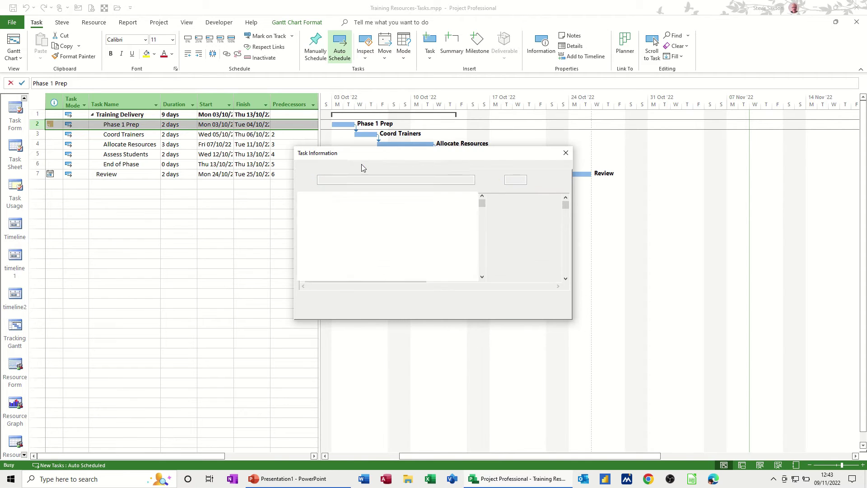
click(325, 166)
click(364, 166)
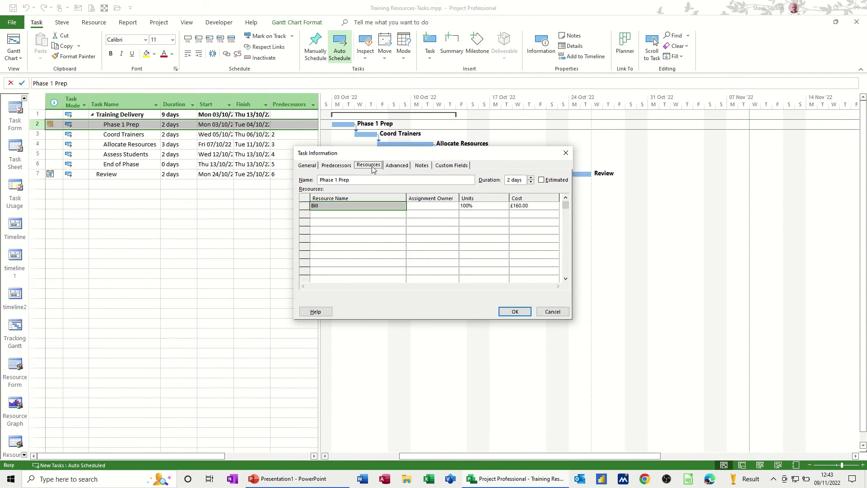
click(391, 167)
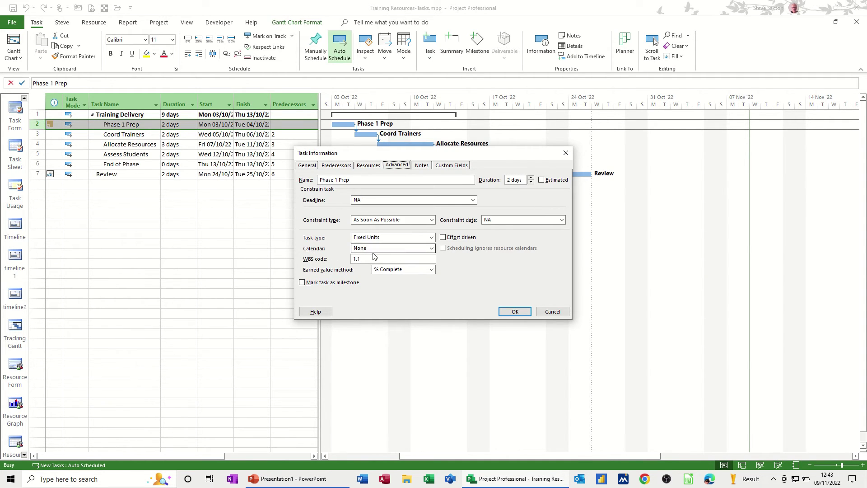
click(421, 166)
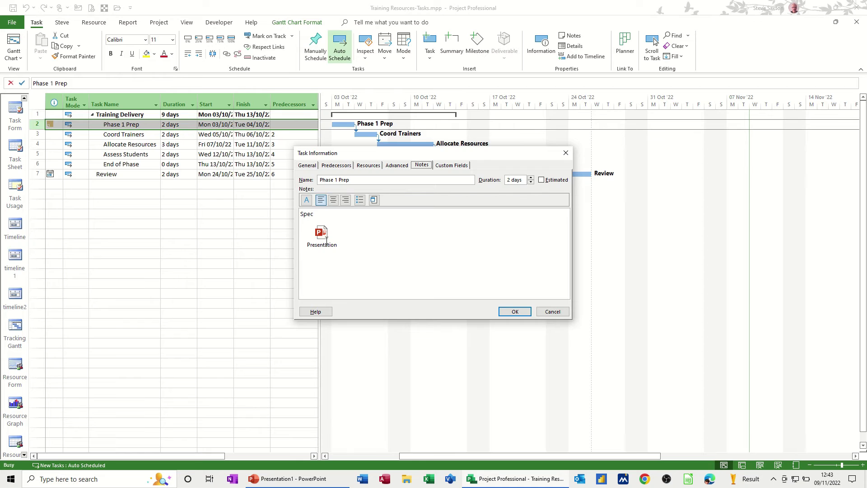
click(552, 312)
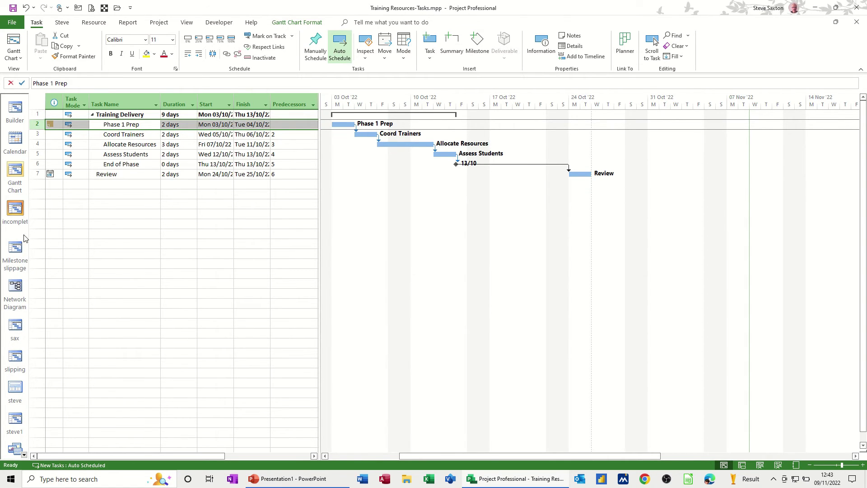
Switch to the Task Form view with the Task Details Form layout.
click(18, 57)
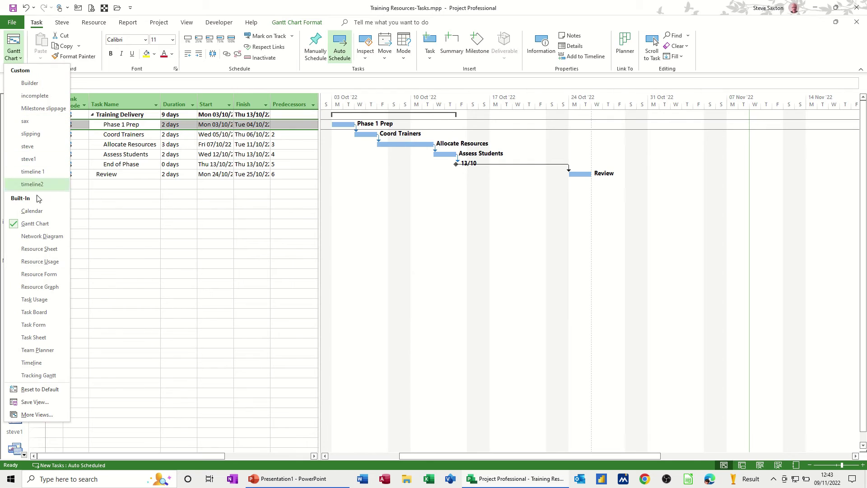
click(37, 325)
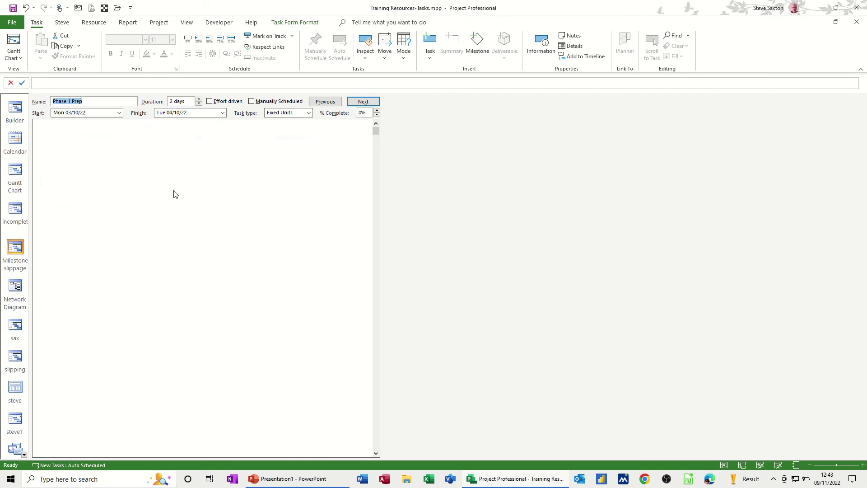
click(296, 23)
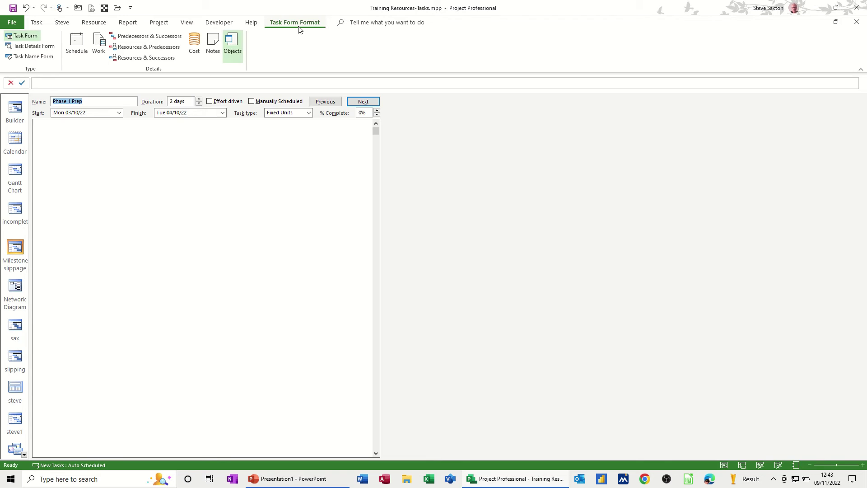
click(34, 46)
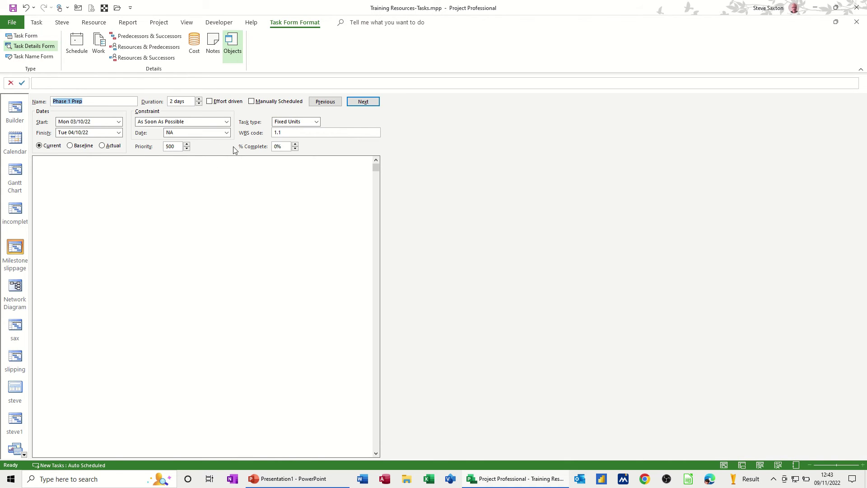
Advance to Allocate Resources, show Notes in the form, then step back to Phase 1 Prep.
click(364, 102)
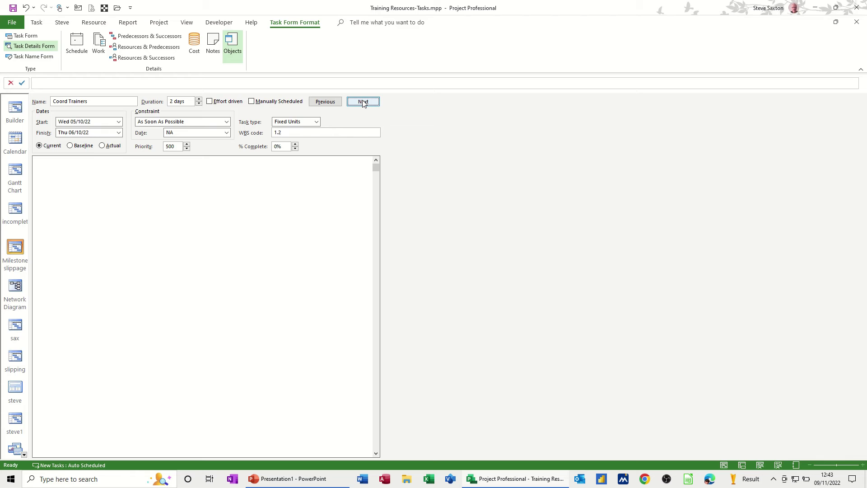
click(364, 102)
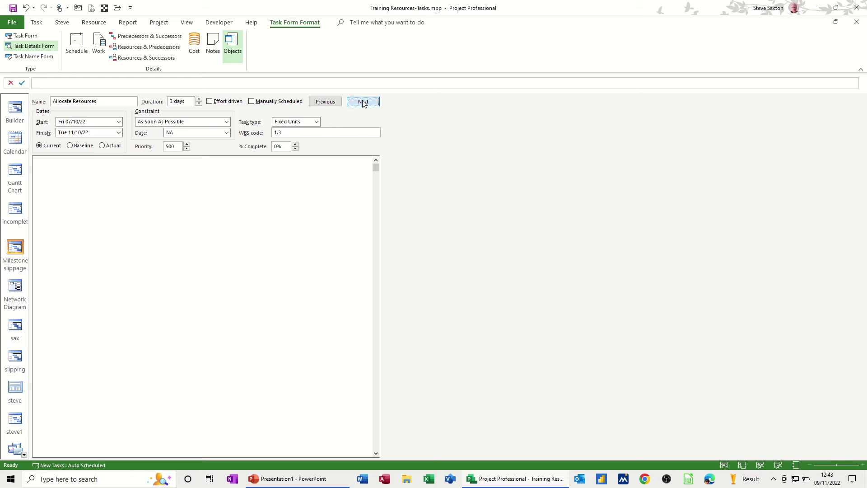
click(210, 49)
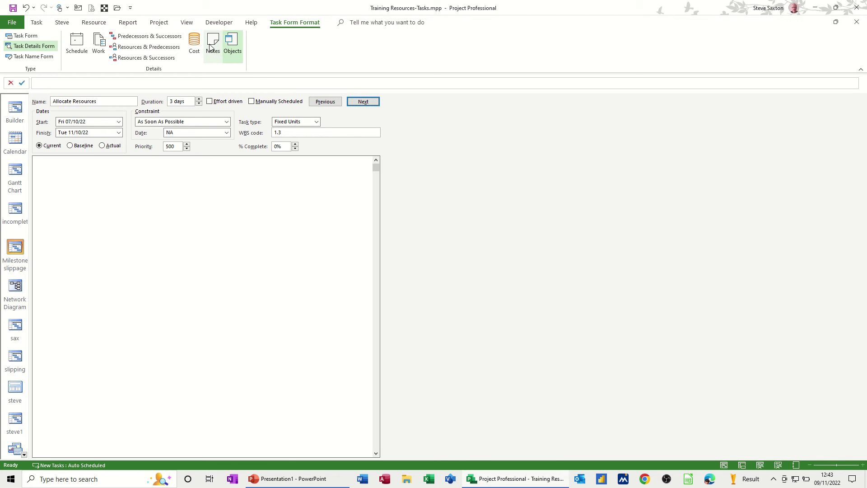
click(319, 102)
click(319, 104)
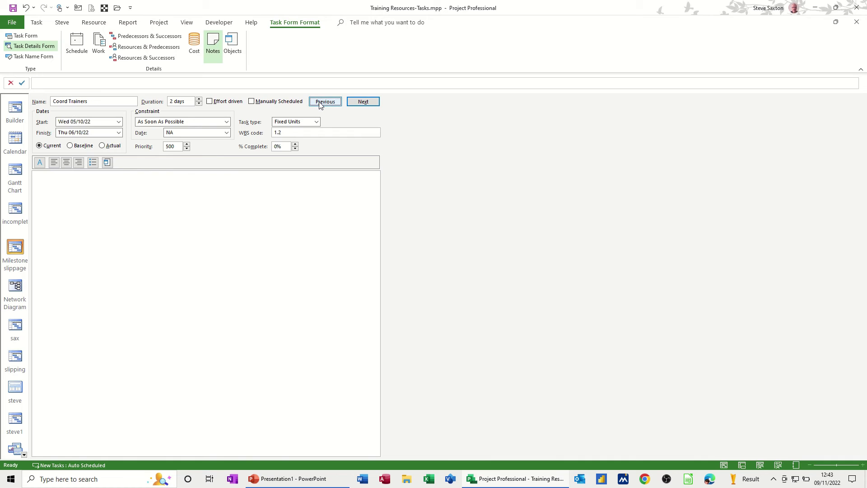
click(320, 103)
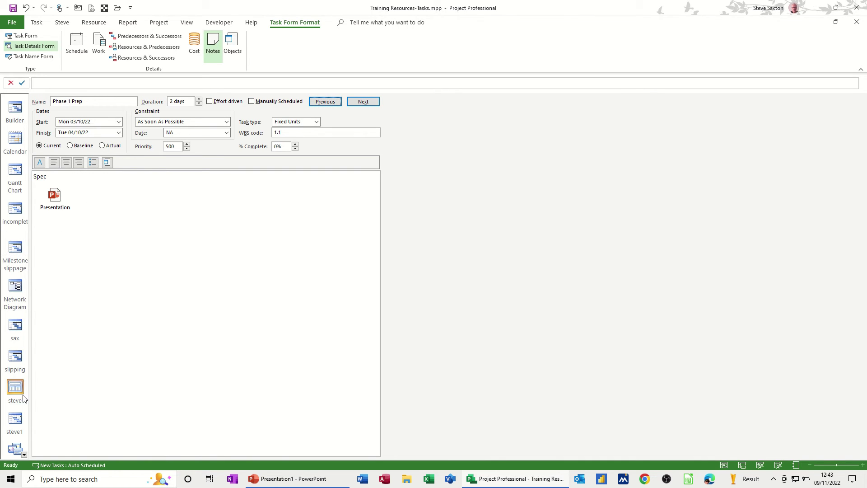
click(37, 23)
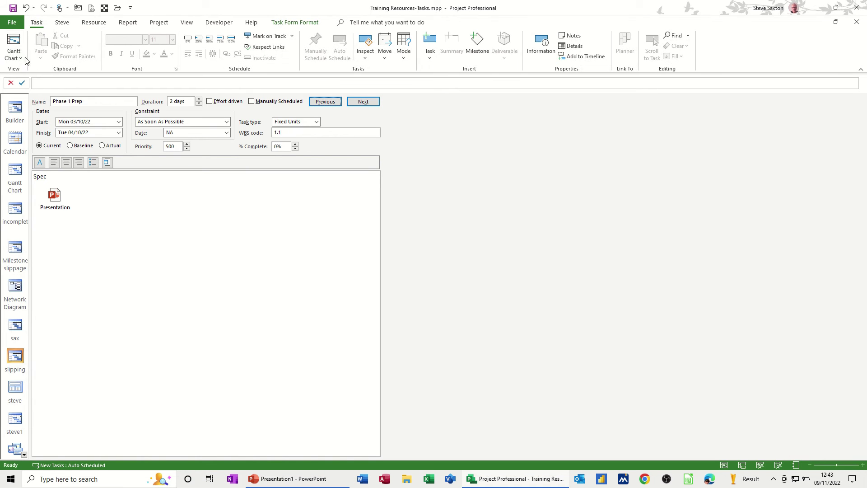
Switch the view to the Resource Form from the Team Planner views list.
click(13, 54)
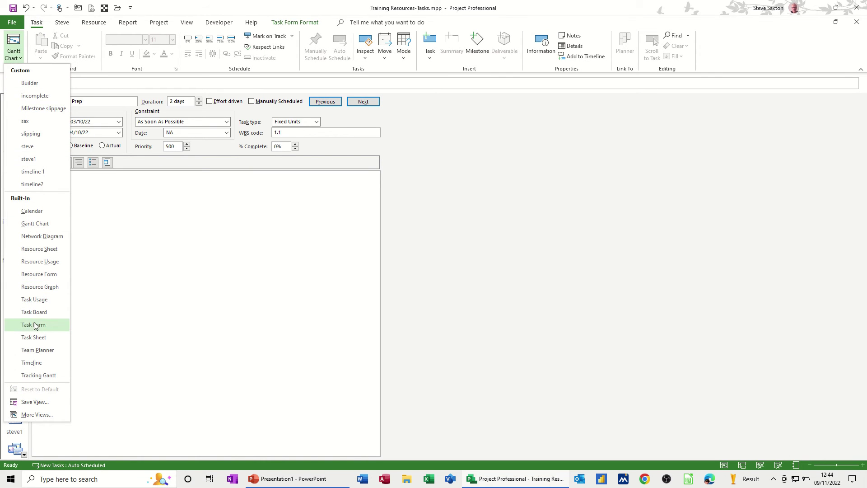
click(94, 23)
click(23, 57)
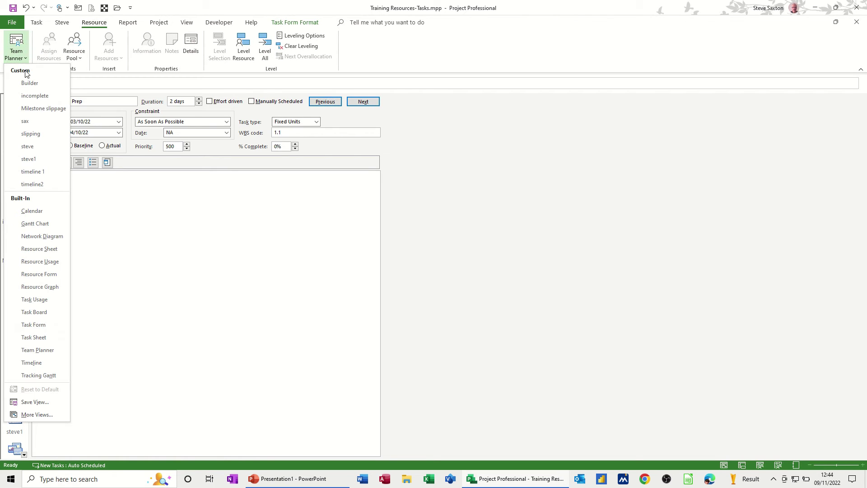
click(31, 278)
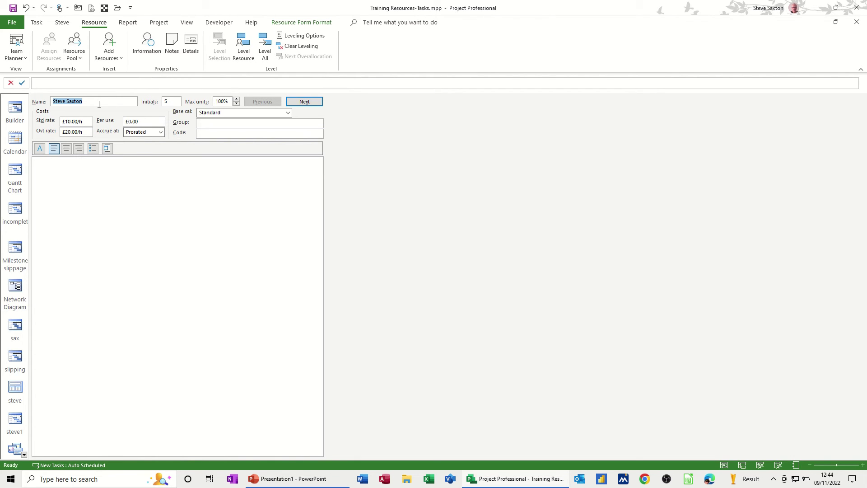
Try the Resource Form details options (Work, Cost, Notes, Objects, Name-only), ending on Schedule.
click(295, 24)
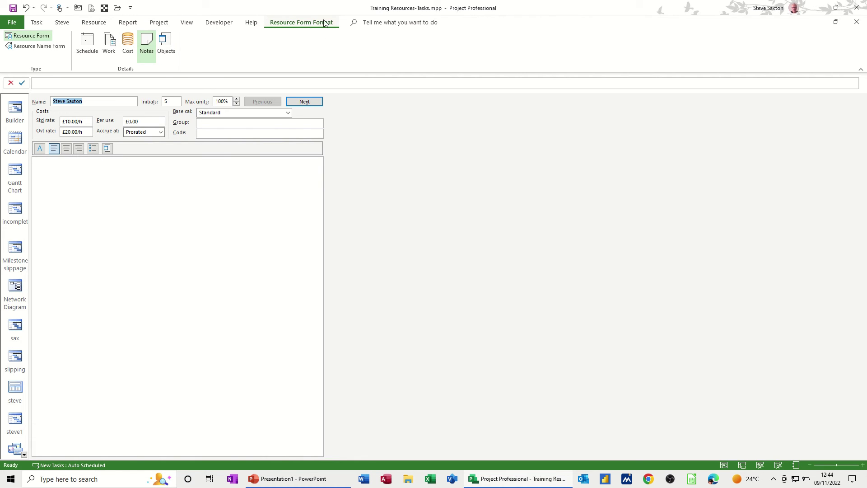
click(89, 51)
click(109, 46)
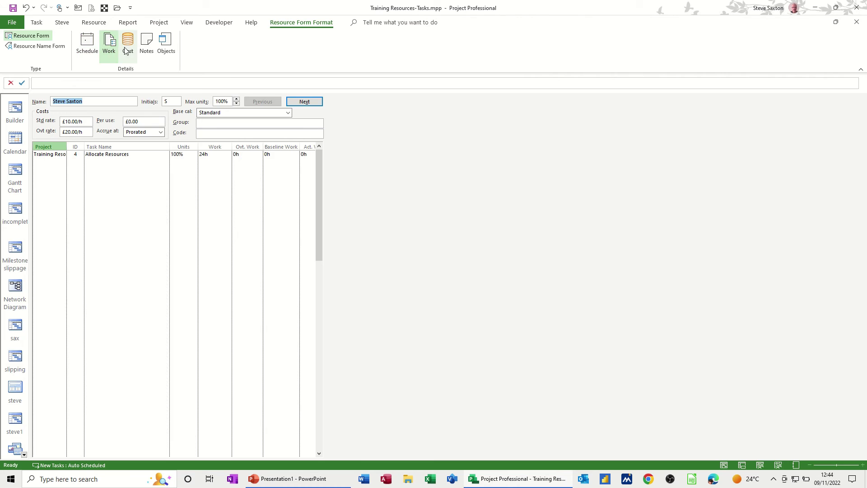
click(126, 47)
click(145, 45)
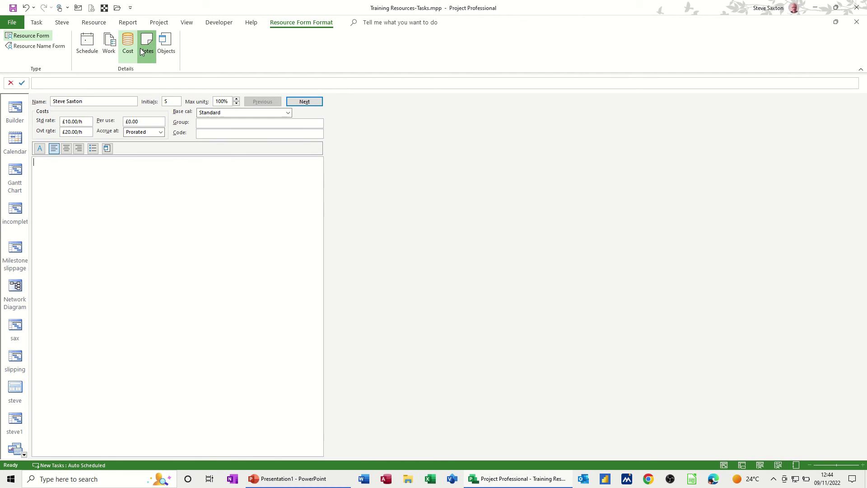
click(164, 50)
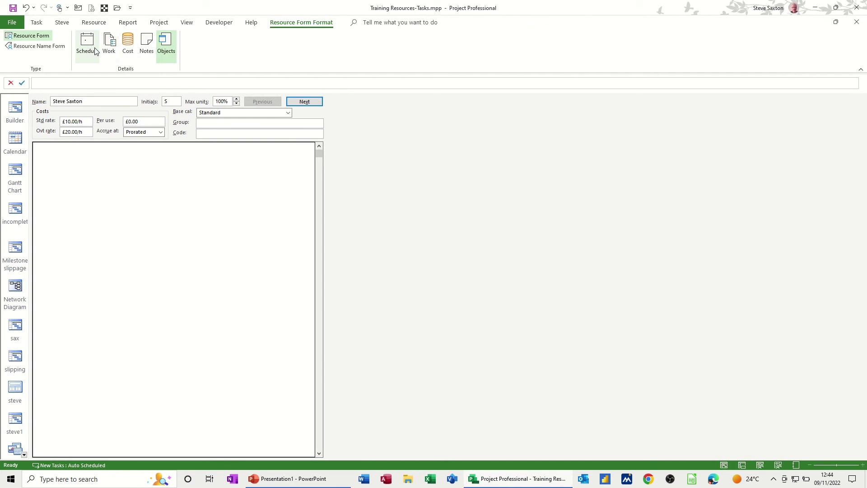
click(32, 49)
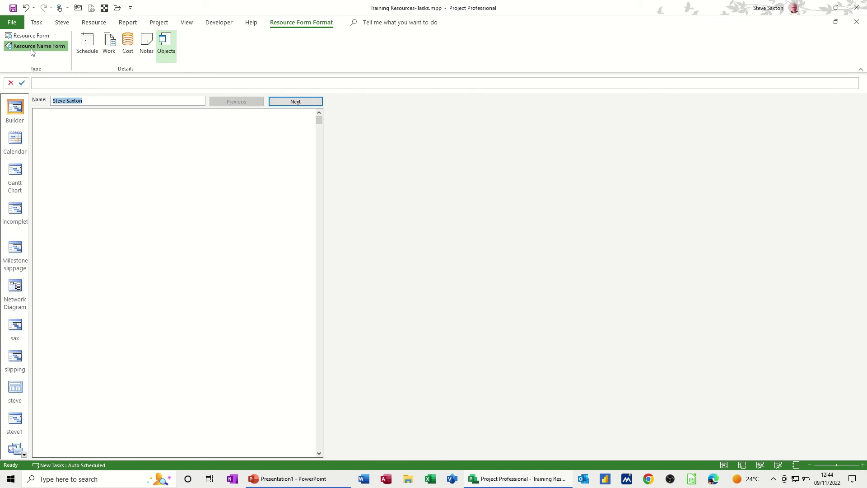
click(30, 36)
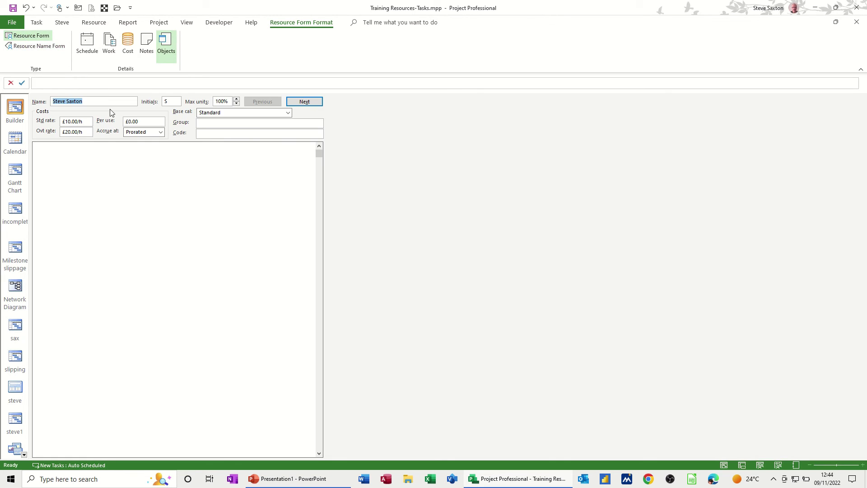
click(88, 43)
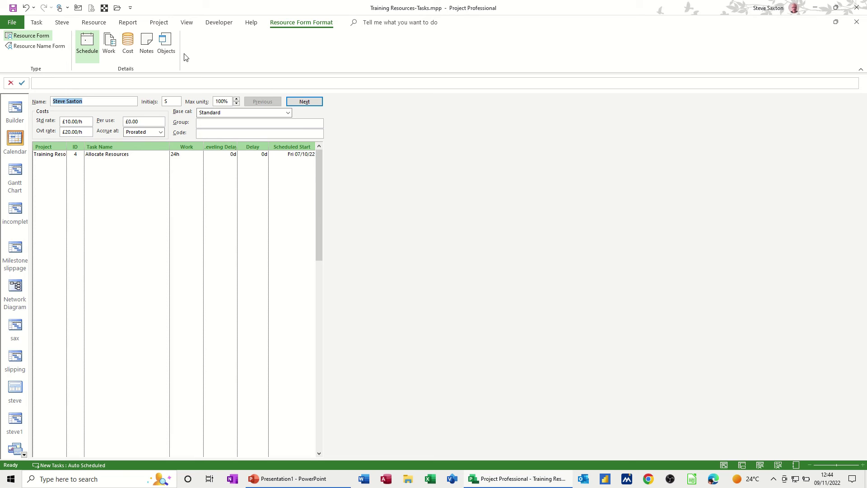
click(187, 23)
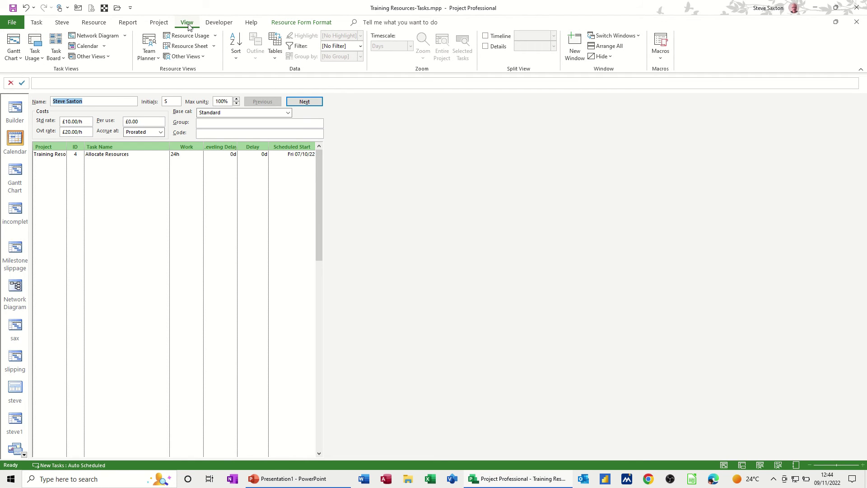
From More Views, create a new single (not combination) view definition.
click(203, 60)
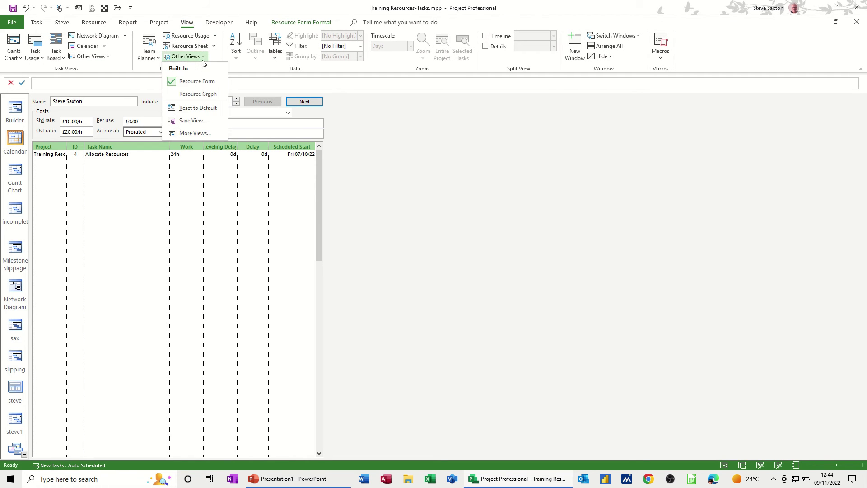
click(194, 132)
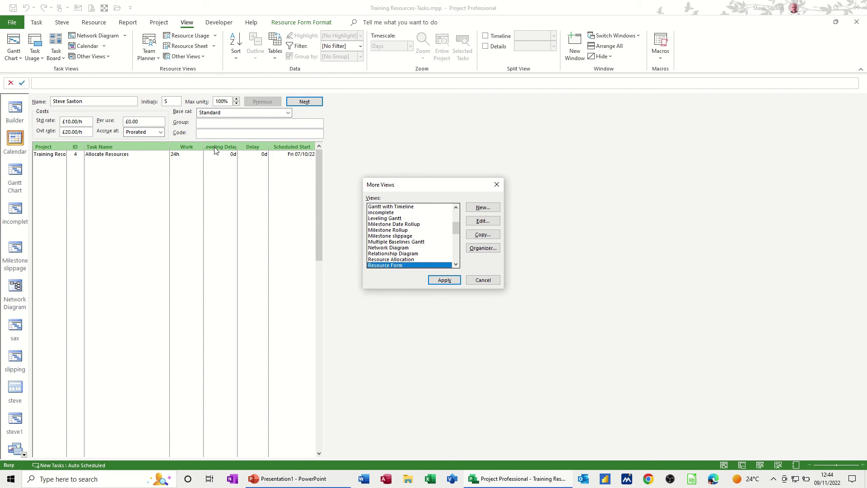
drag(403, 189, 395, 139)
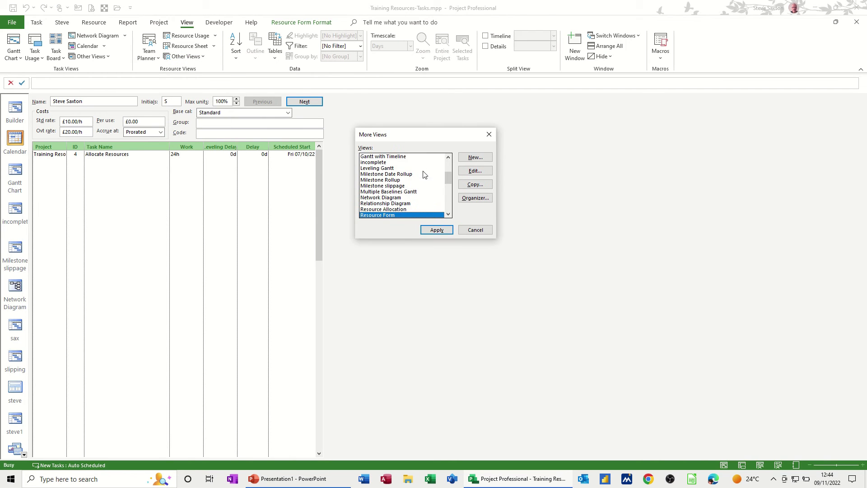
click(475, 158)
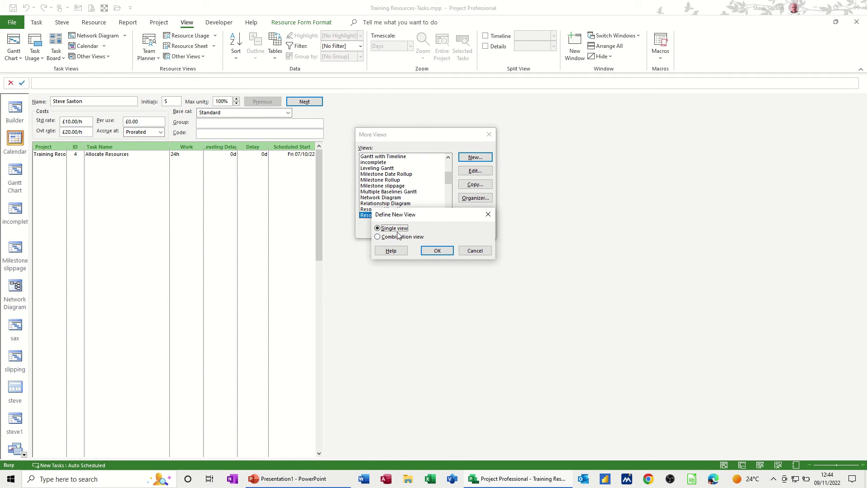
click(436, 251)
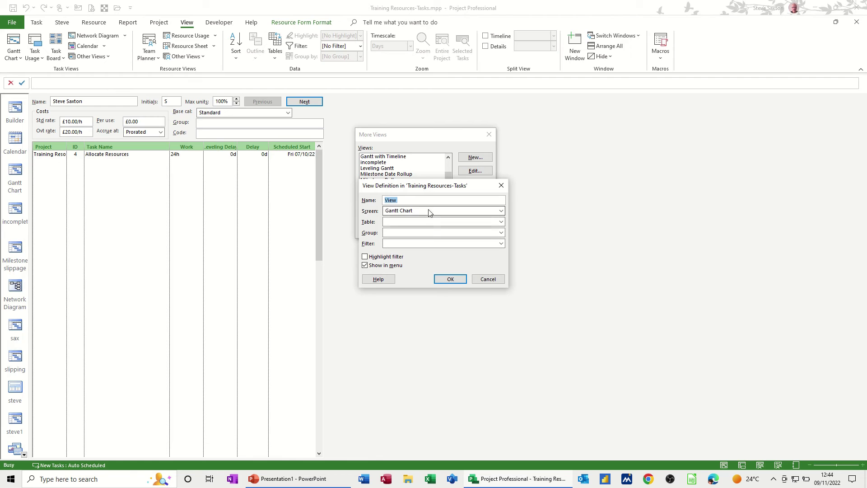
Name the new view 'steve3' and set its screen to Task Form.
text(steve3)
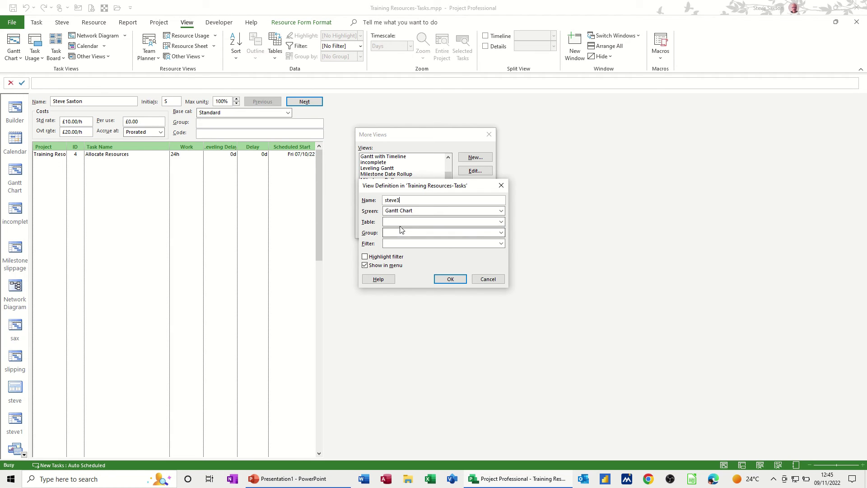
click(487, 222)
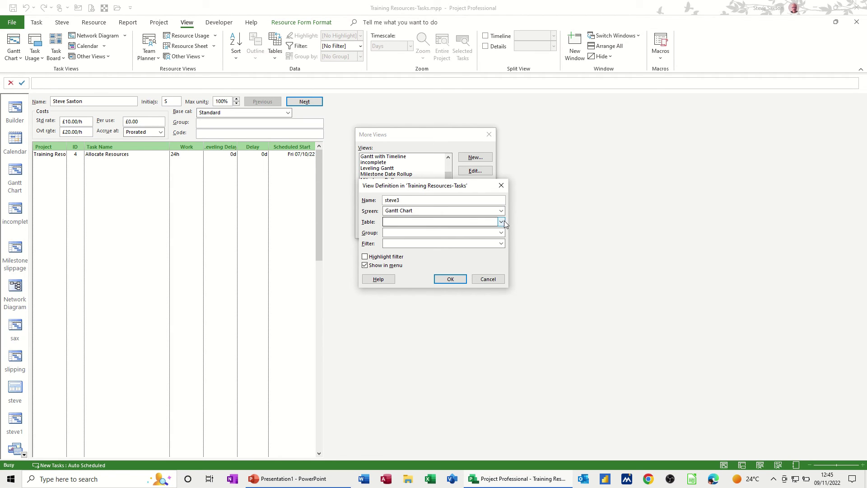
click(502, 211)
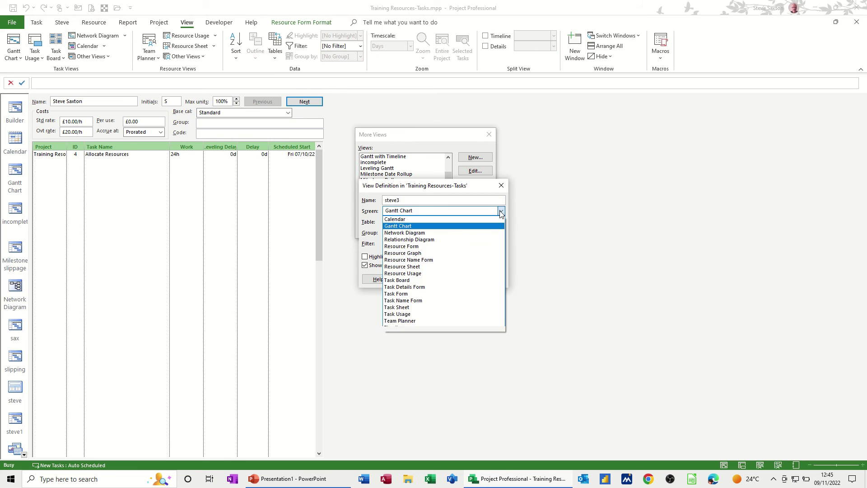
click(410, 294)
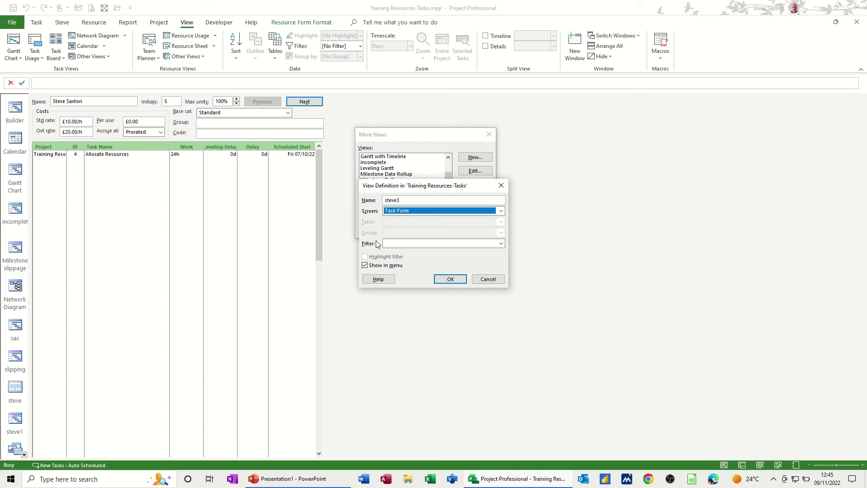
click(501, 211)
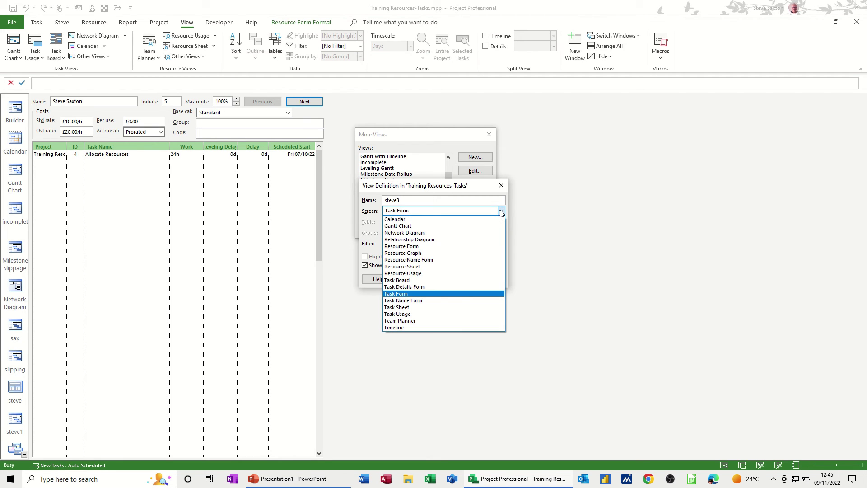
click(470, 226)
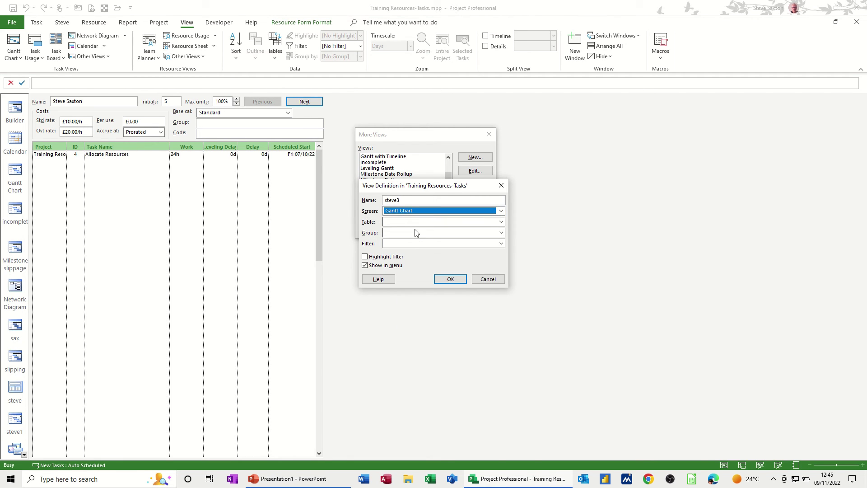
click(503, 210)
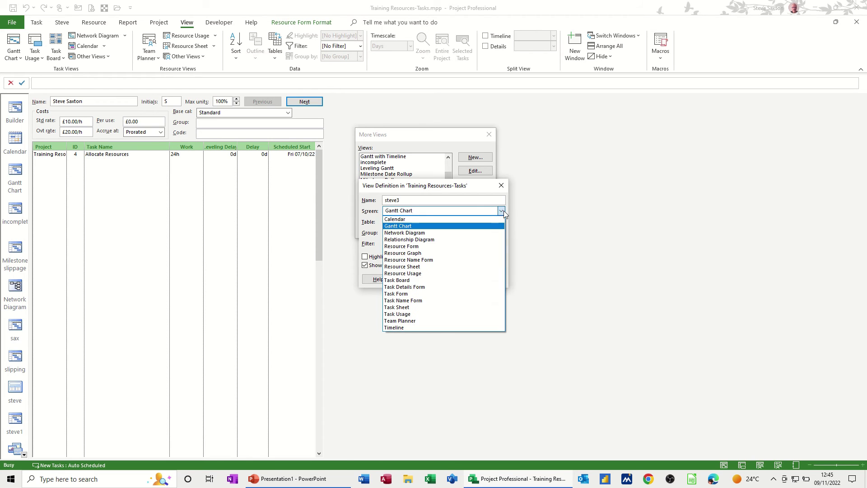
click(408, 294)
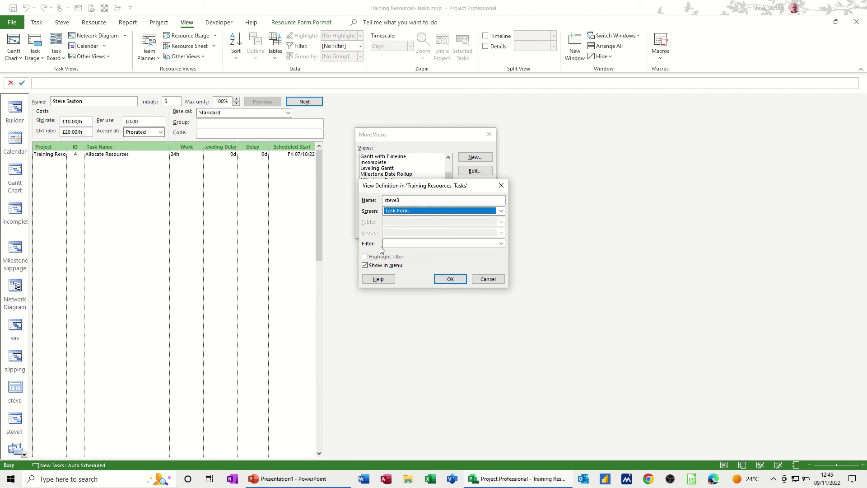
Filter steve3 to In Progress Tasks, save the definition and apply it.
click(502, 245)
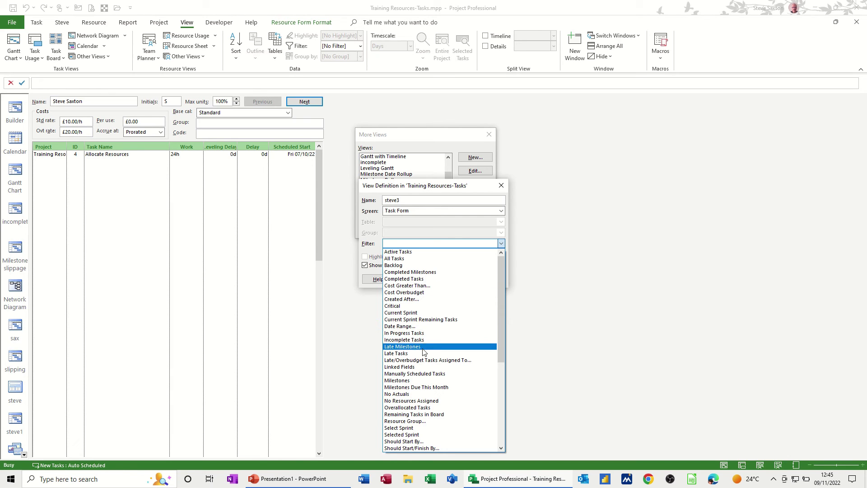
click(391, 335)
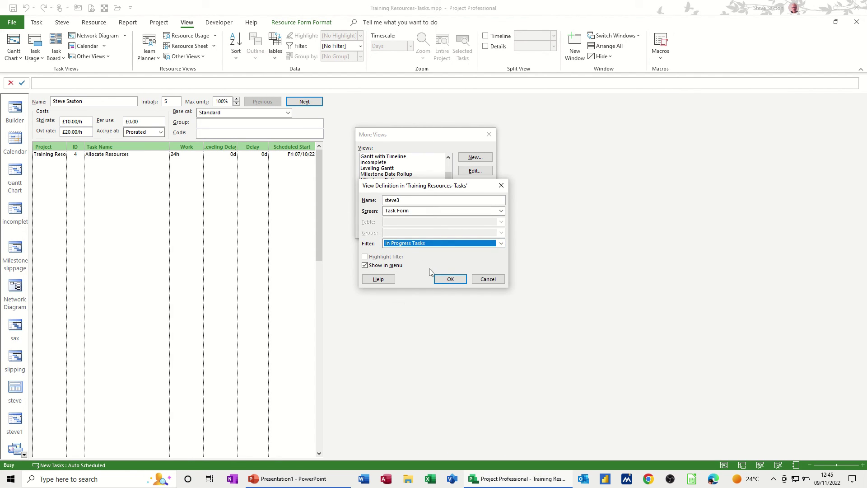
click(450, 279)
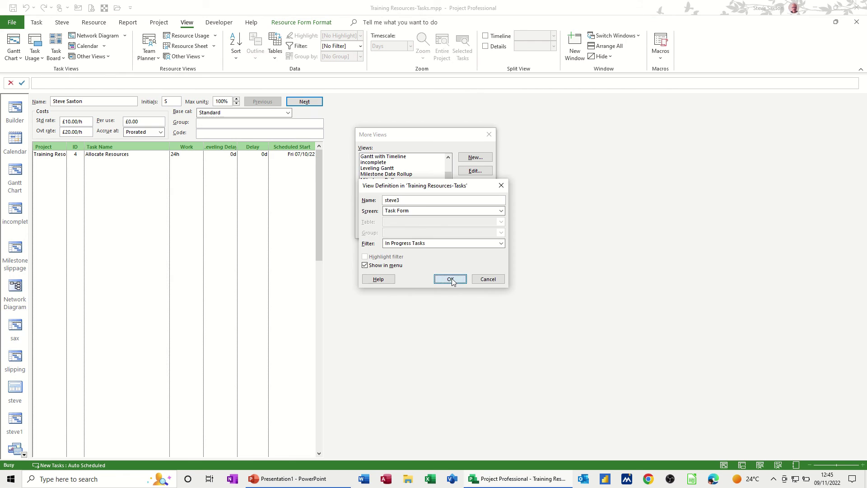
click(437, 230)
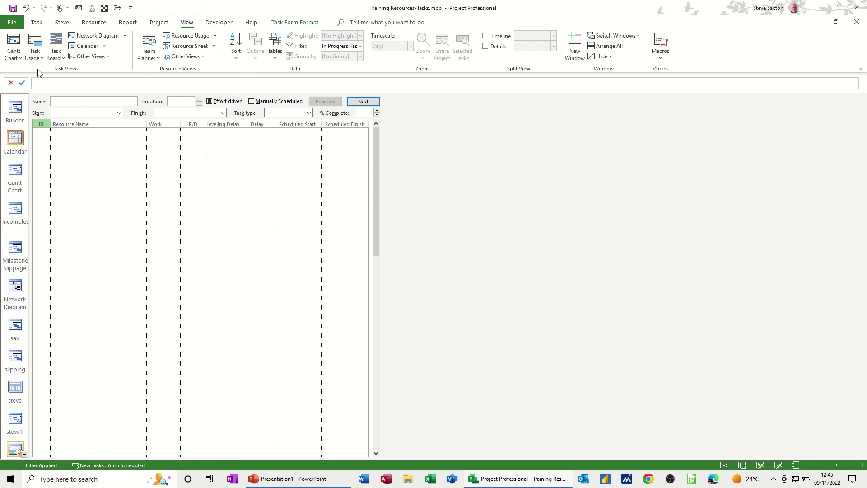
Switch to the built-in Task Form, then apply the custom steve3 view from the views list.
click(14, 57)
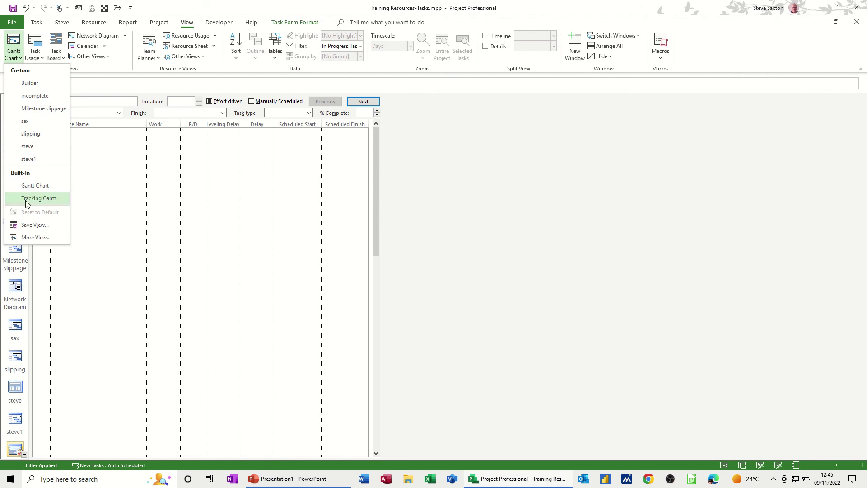
click(36, 23)
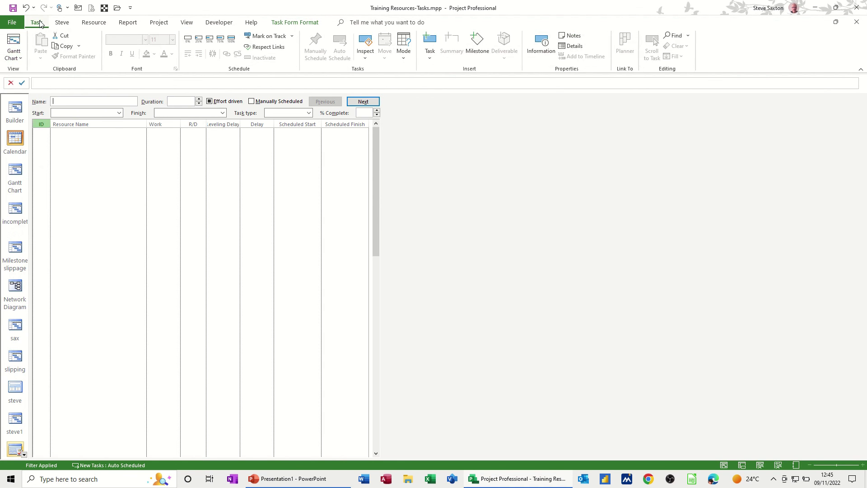
click(13, 54)
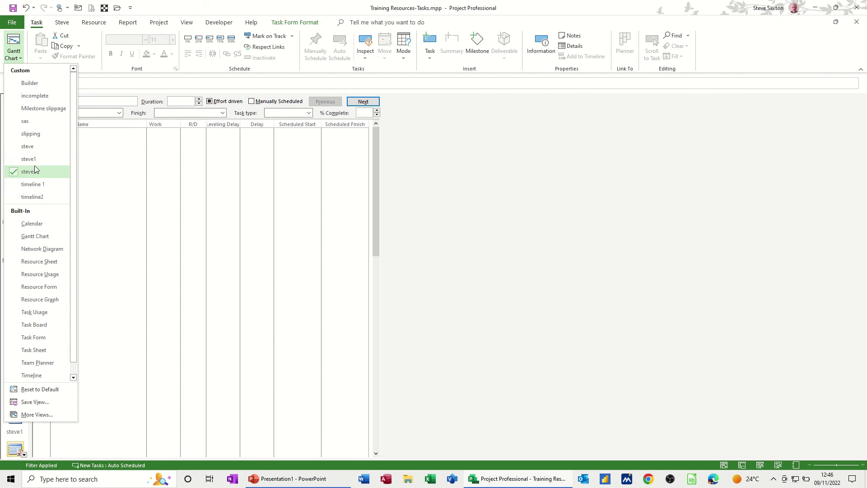
click(32, 339)
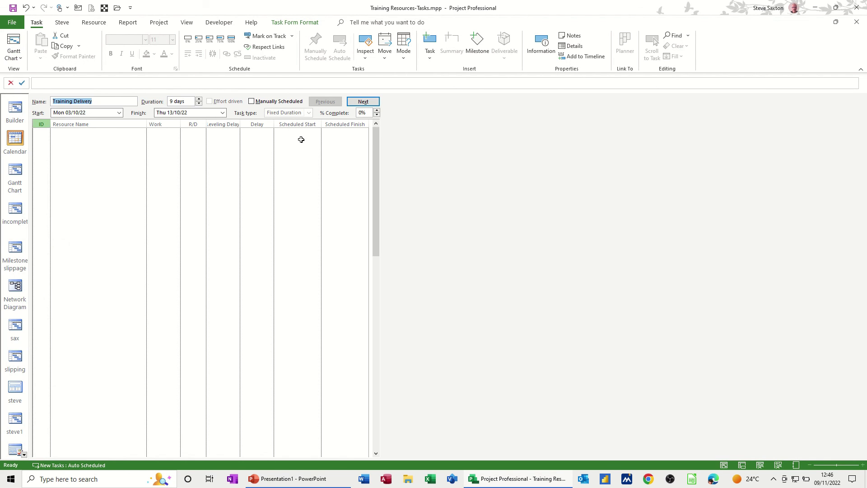
click(13, 54)
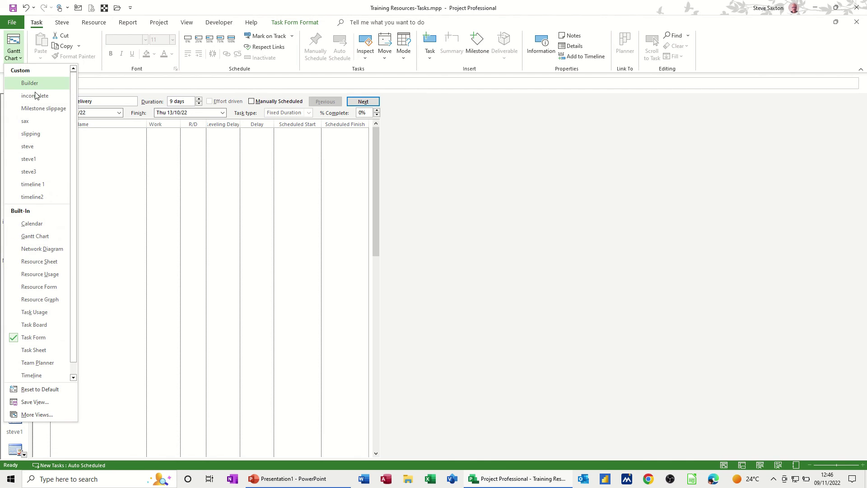
click(38, 172)
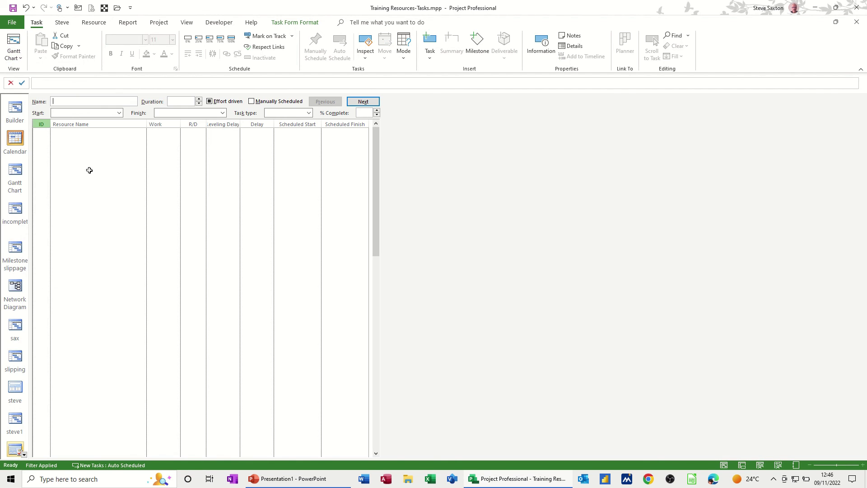
click(291, 23)
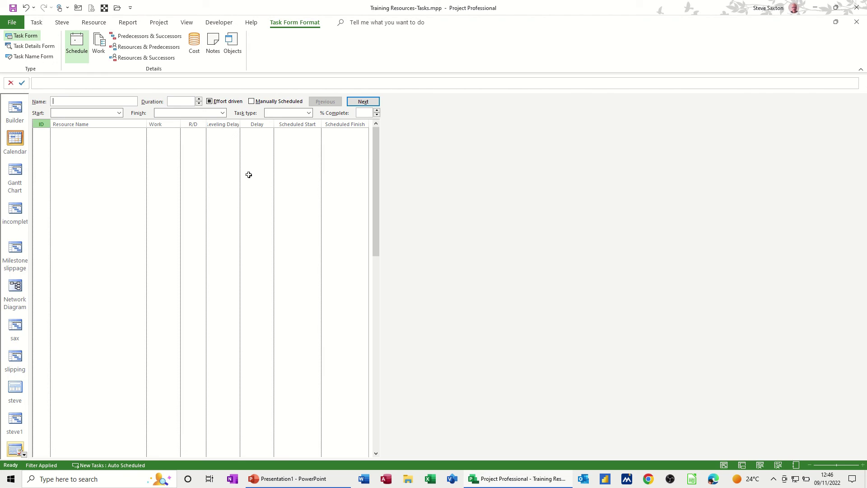
Select the Leveling Delay column and view the form's details options without changing them.
click(217, 124)
right_click(218, 125)
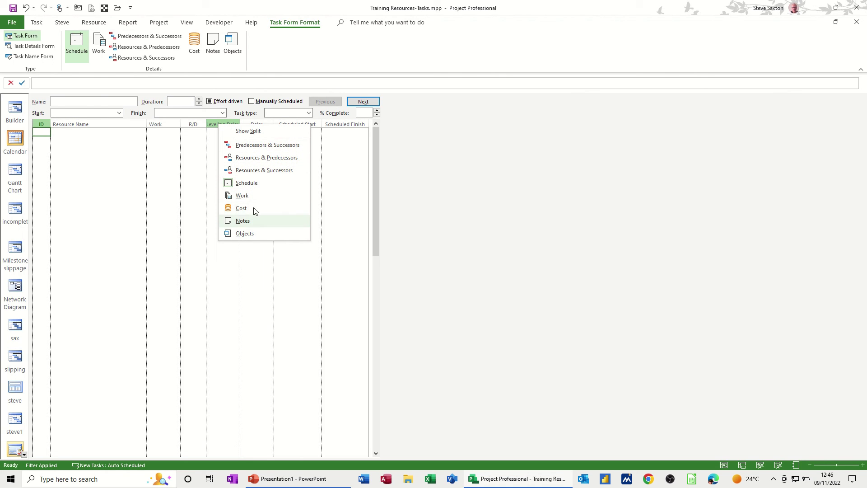
click(122, 163)
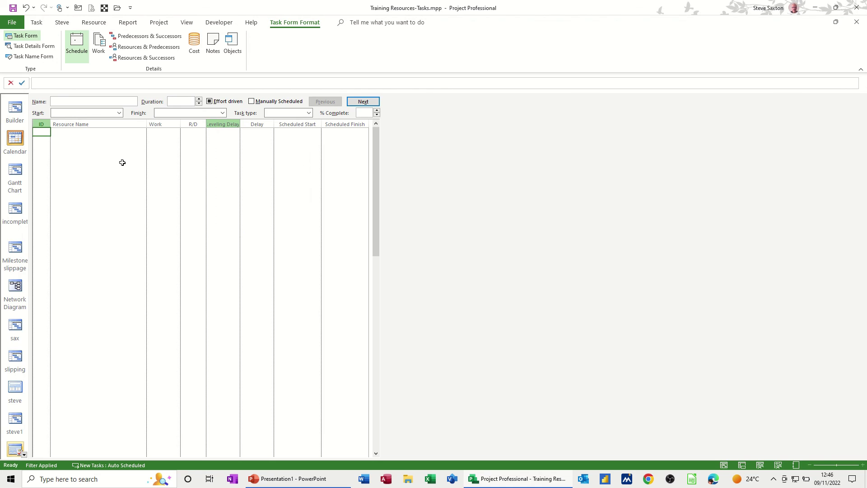